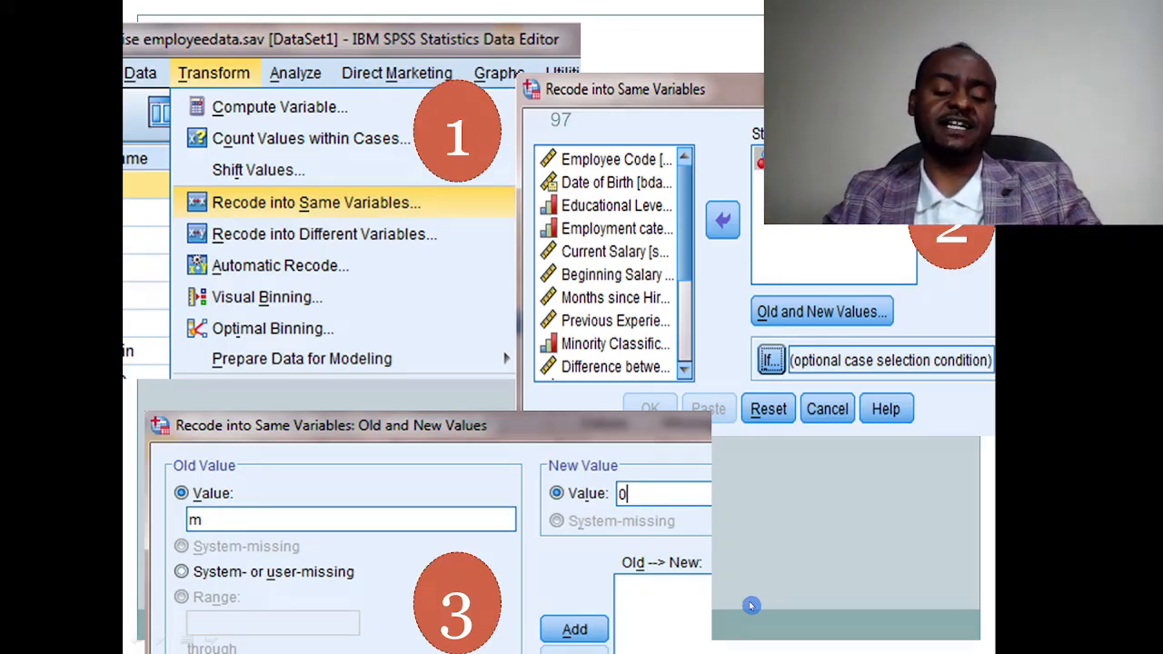
Leave the slide show and switch to the Employee data file in the SPSS Data Editor
{"action": "key", "text": "Escape"}
{"action": "left_click", "coordinate": [421, 644]}
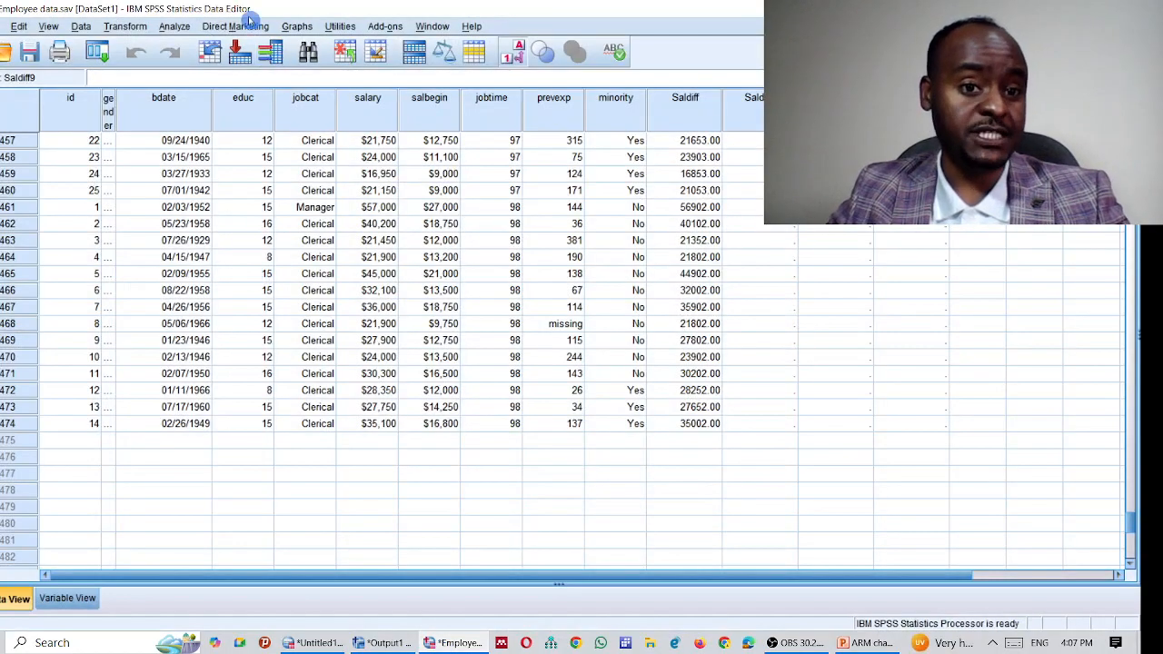
{"action": "left_click", "coordinate": [126, 27]}
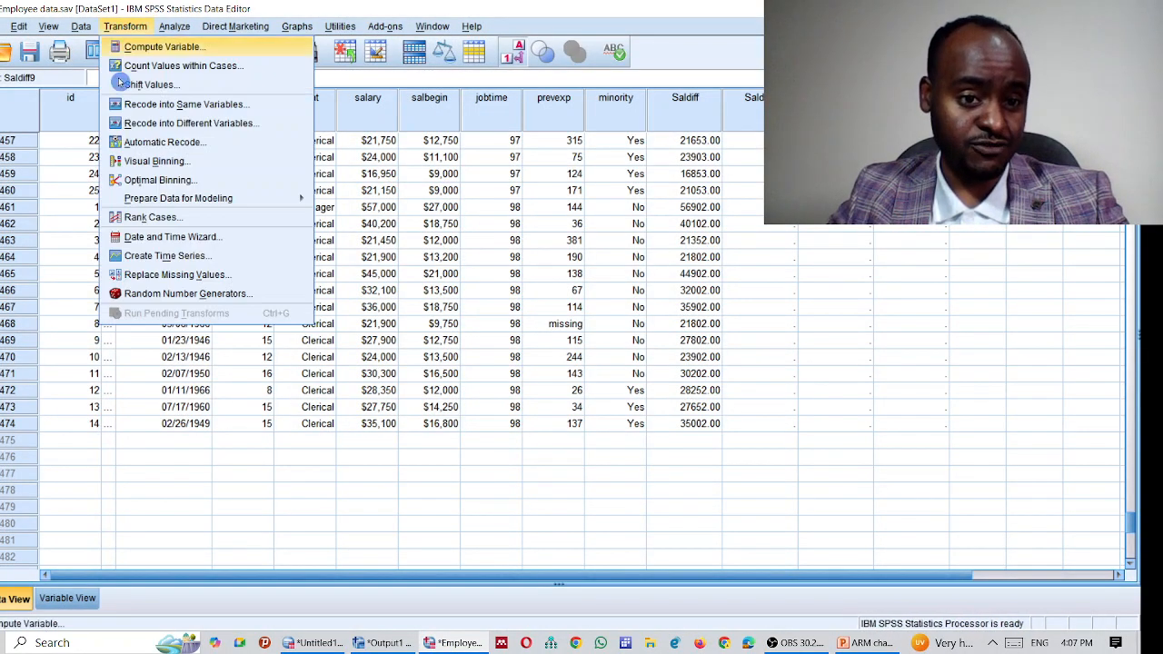
{"action": "left_click", "coordinate": [194, 106]}
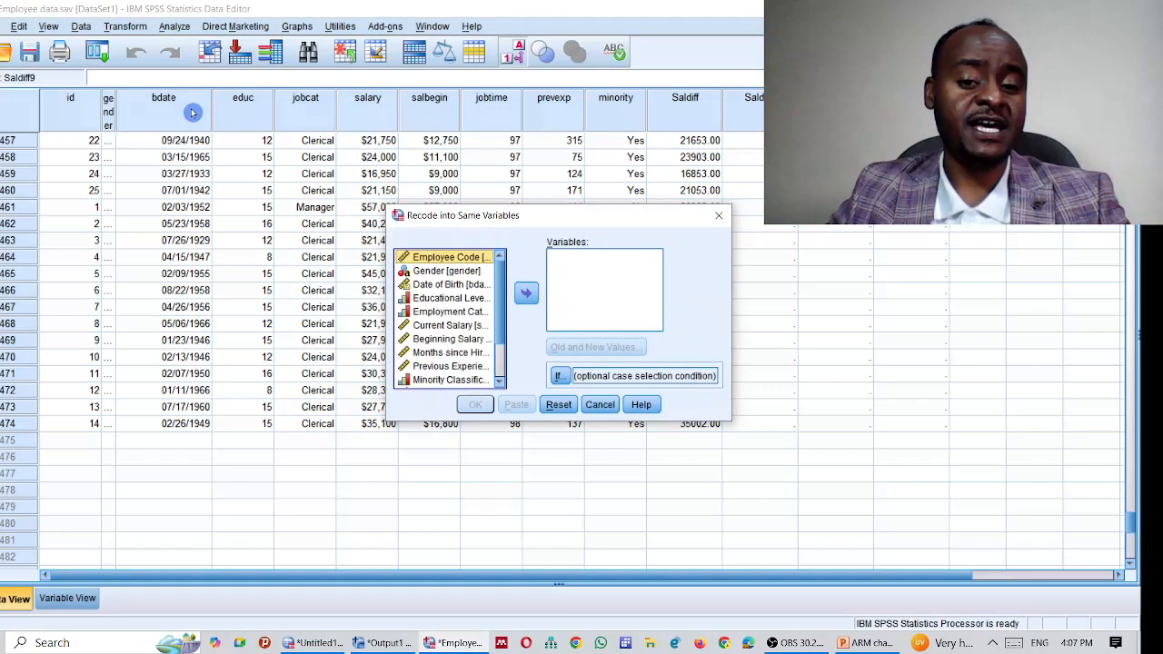
{"action": "left_click", "coordinate": [450, 271]}
{"action": "left_click", "coordinate": [525, 292]}
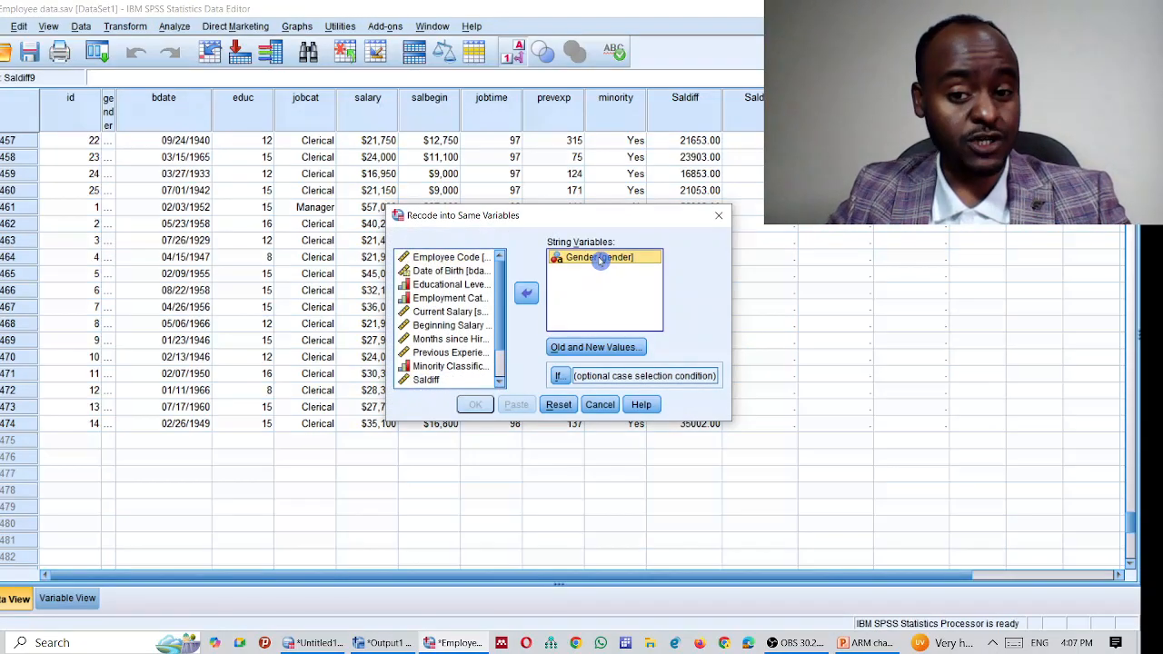
{"action": "left_click", "coordinate": [718, 216]}
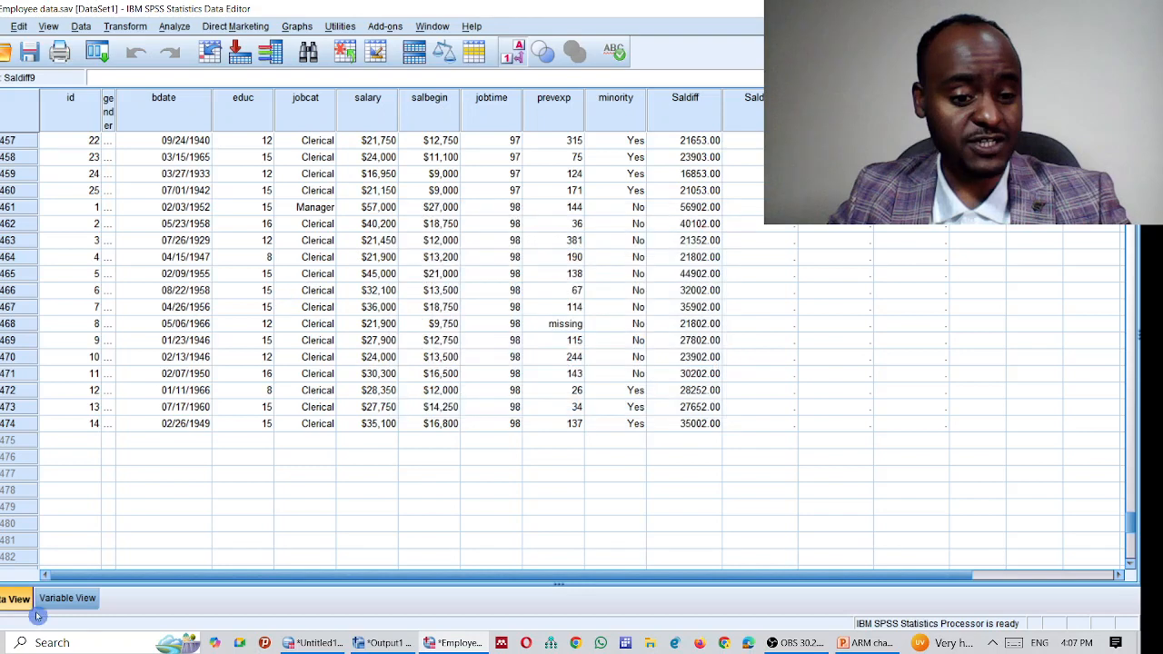
Examine the value labels and the variable type of the gender variable in Variable View
{"action": "left_click", "coordinate": [81, 602]}
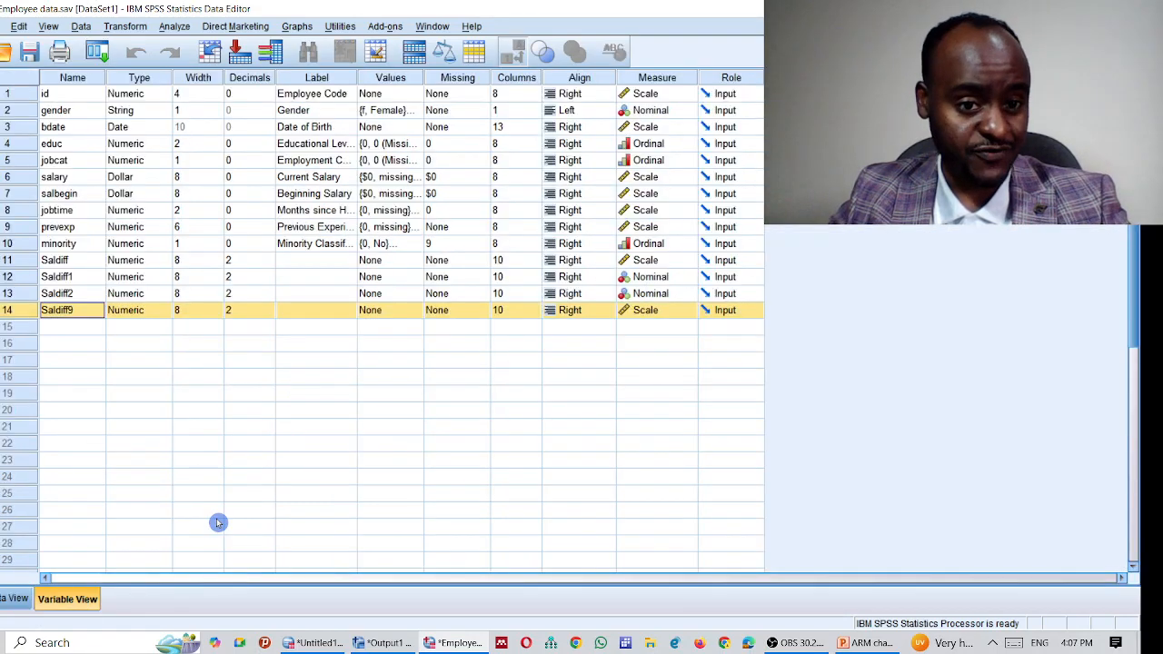
{"action": "left_click", "coordinate": [22, 112]}
{"action": "left_click", "coordinate": [406, 110]}
{"action": "left_click", "coordinate": [416, 110]}
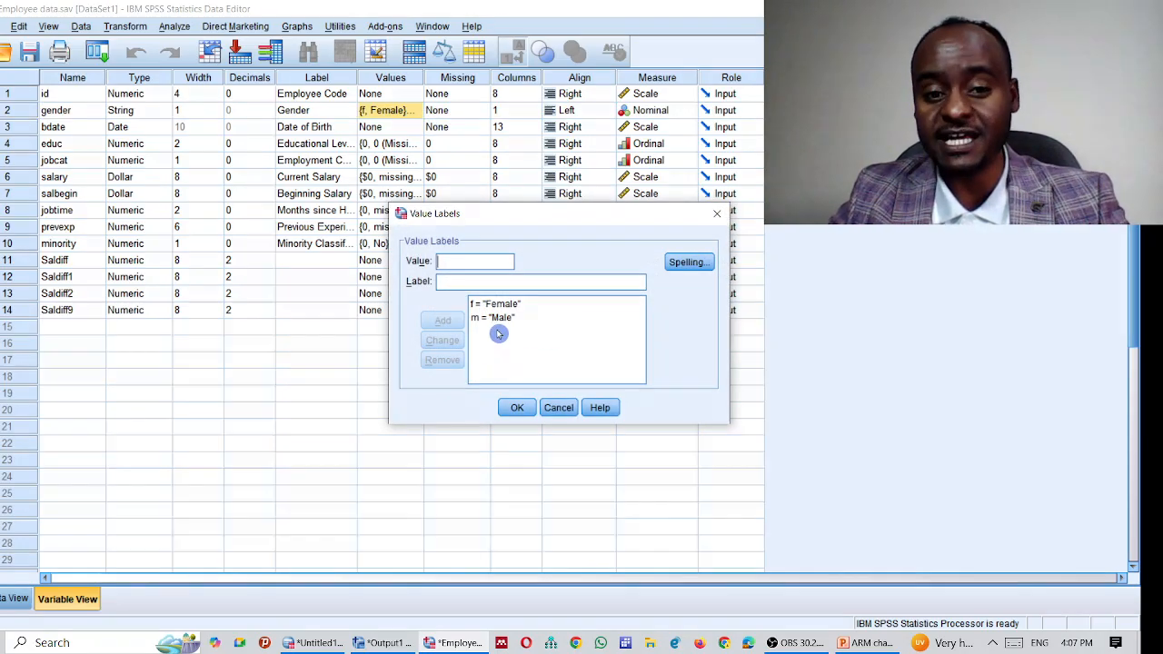
{"action": "left_click", "coordinate": [709, 224]}
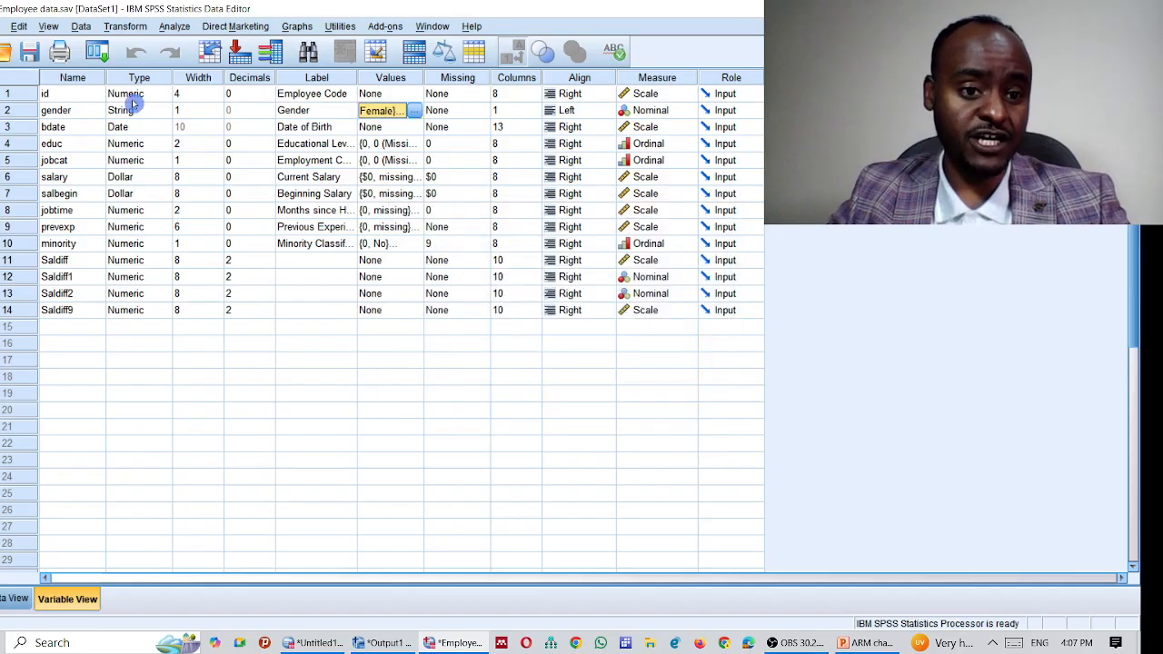
{"action": "left_click", "coordinate": [144, 110]}
{"action": "left_click", "coordinate": [166, 109]}
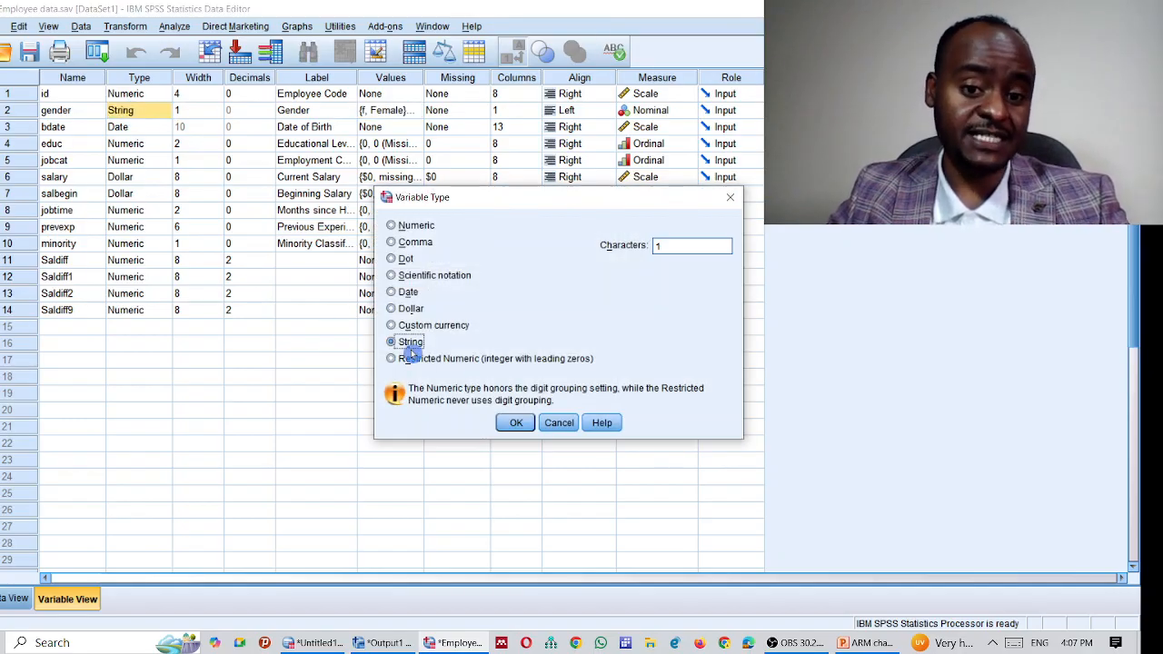
{"action": "left_click", "coordinate": [514, 423]}
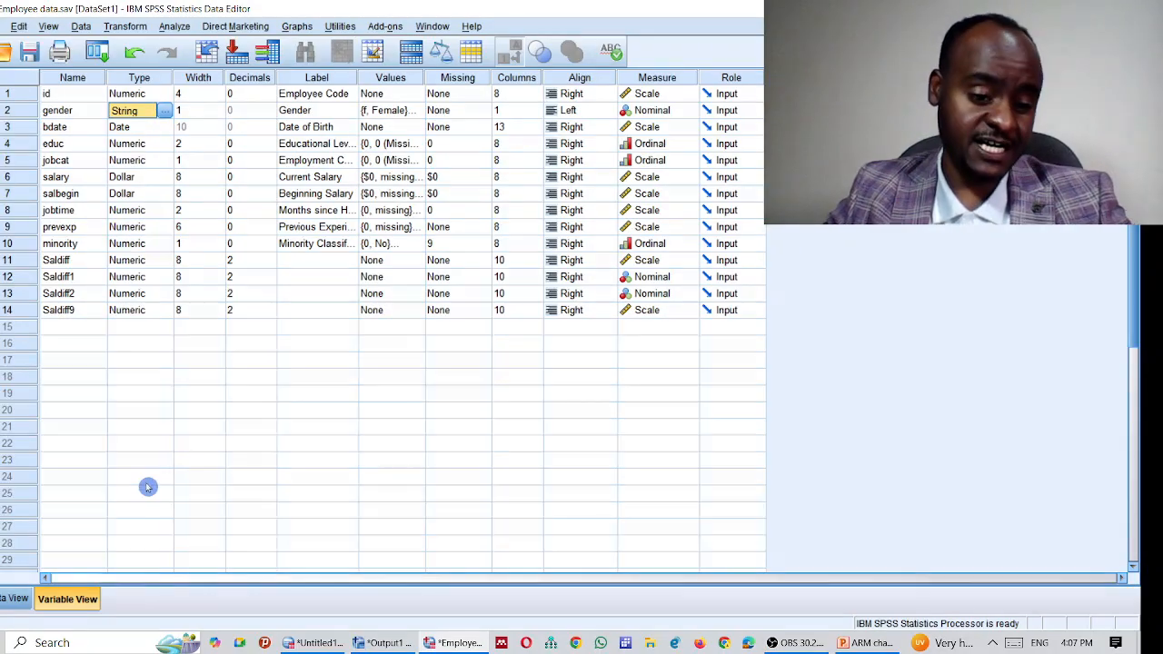
{"action": "left_click", "coordinate": [132, 28]}
{"action": "left_click", "coordinate": [140, 105]}
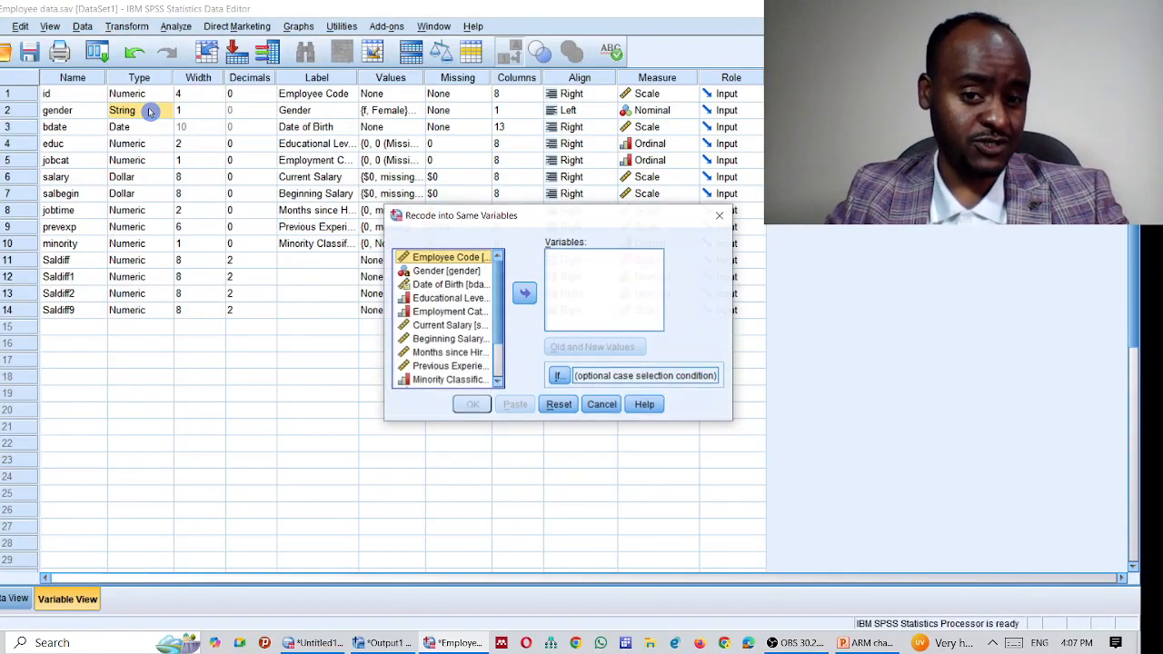
{"action": "left_click", "coordinate": [447, 272]}
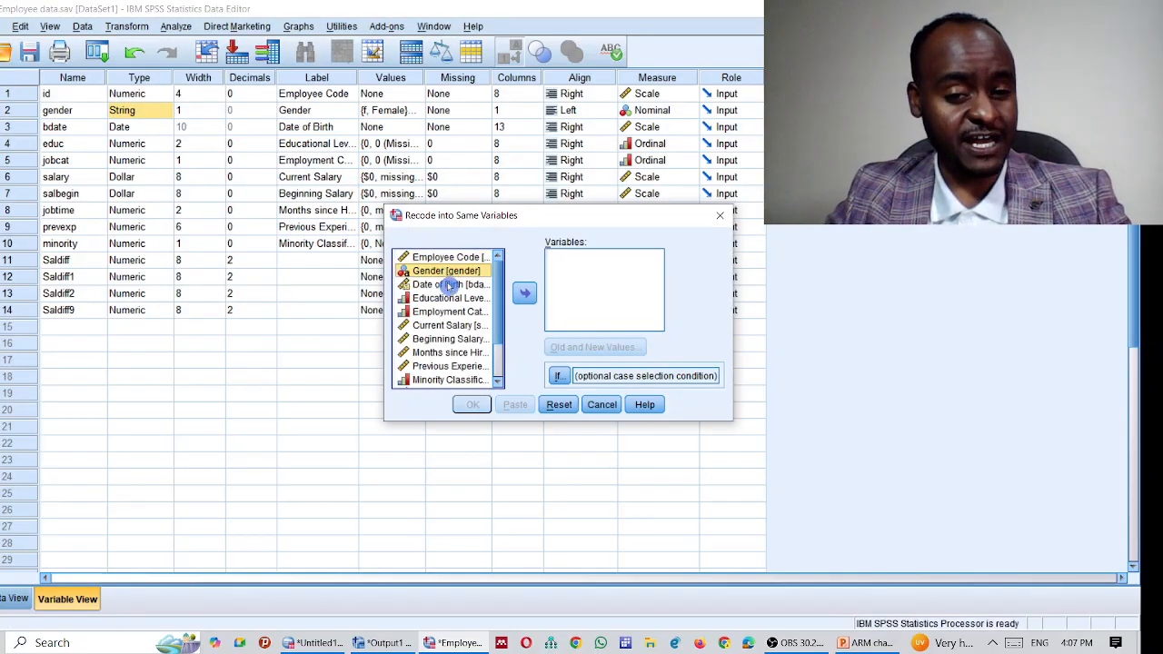
{"action": "left_click", "coordinate": [527, 293]}
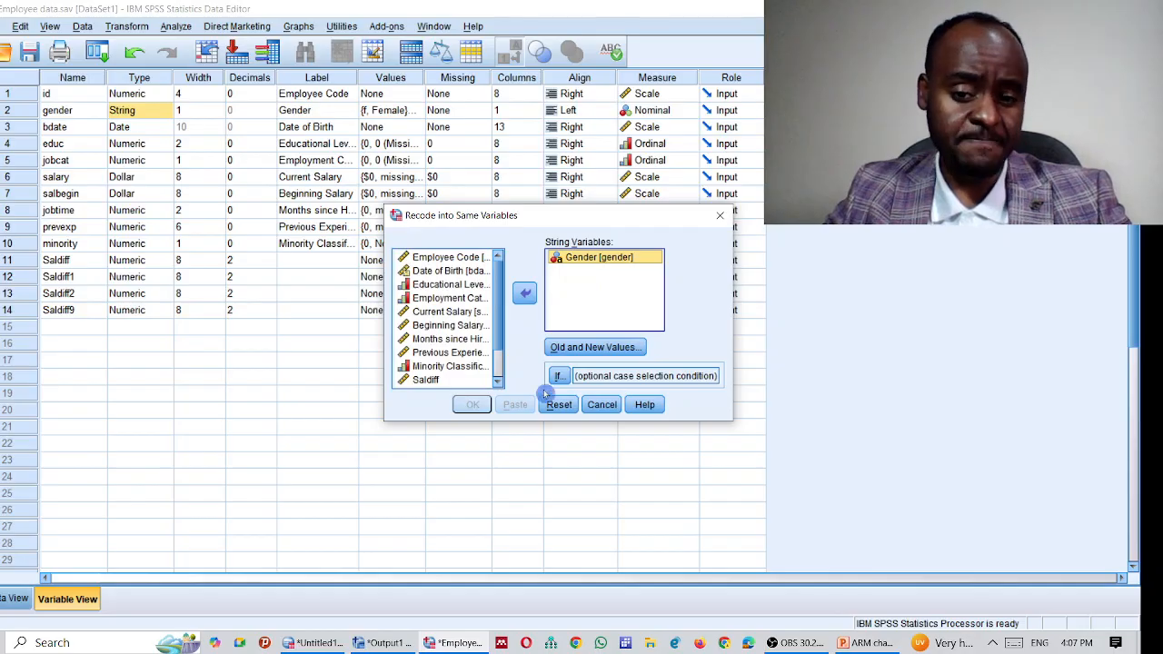
{"action": "left_click", "coordinate": [577, 346]}
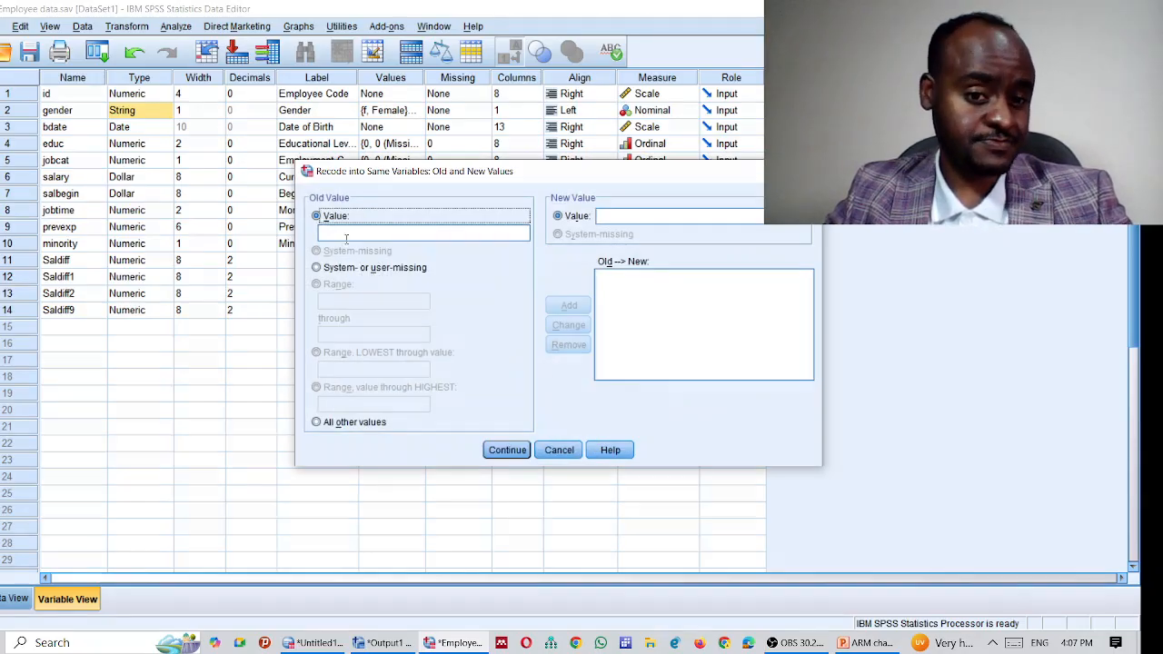
{"action": "left_click", "coordinate": [346, 238]}
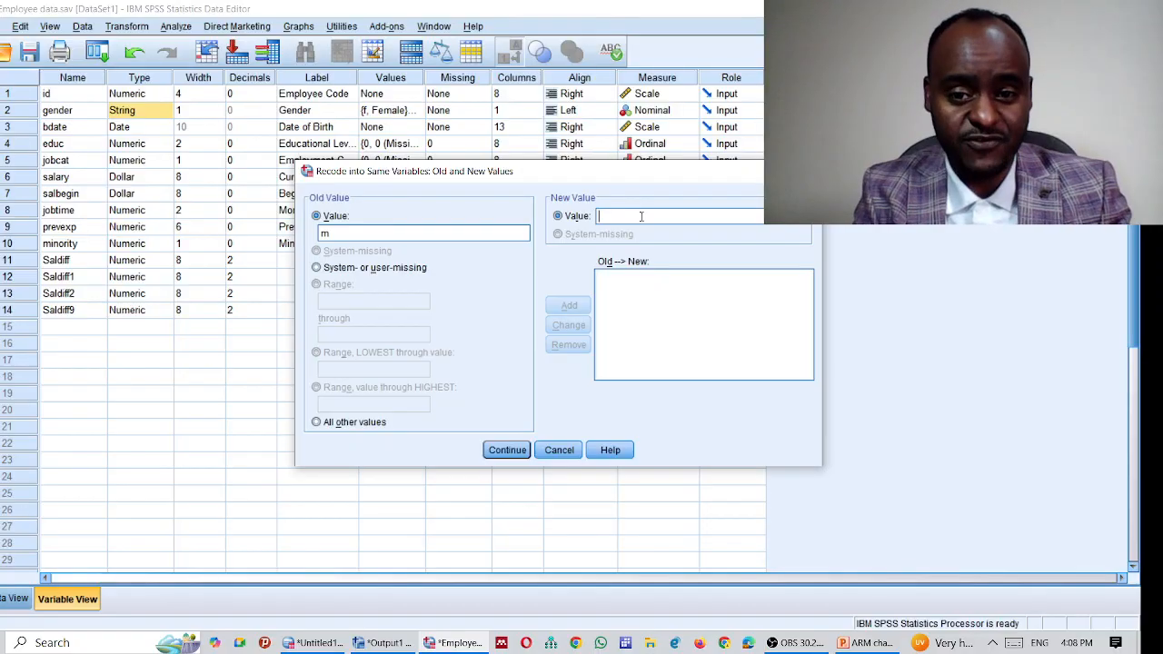
{"action": "type", "text": "3"}
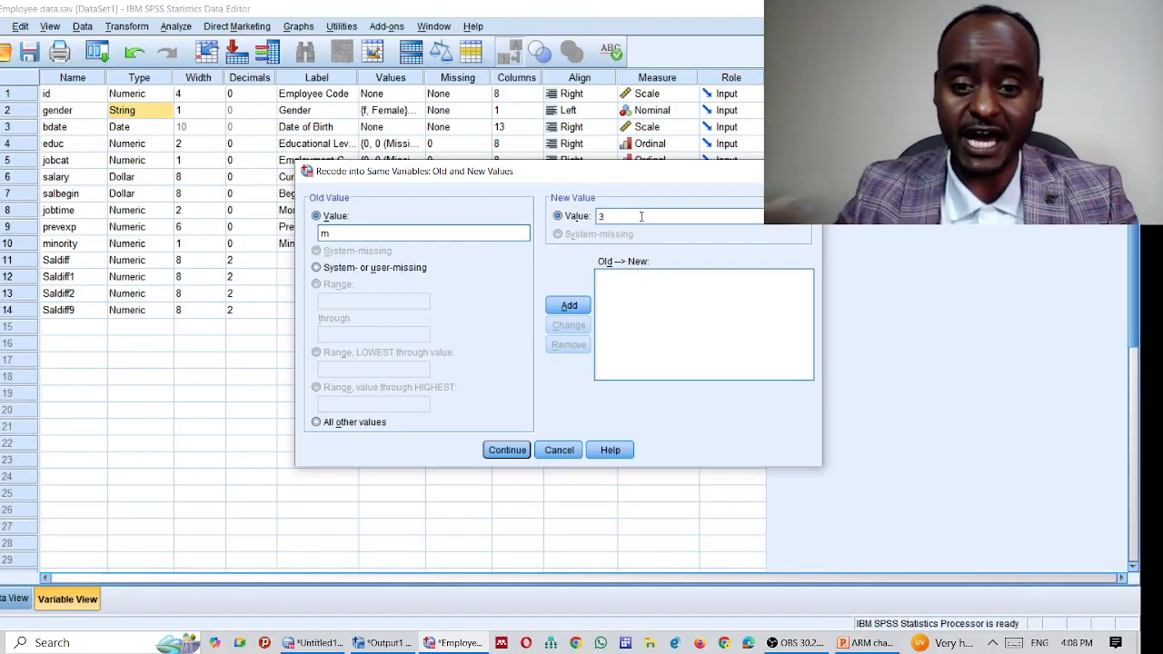
{"action": "left_click", "coordinate": [578, 307]}
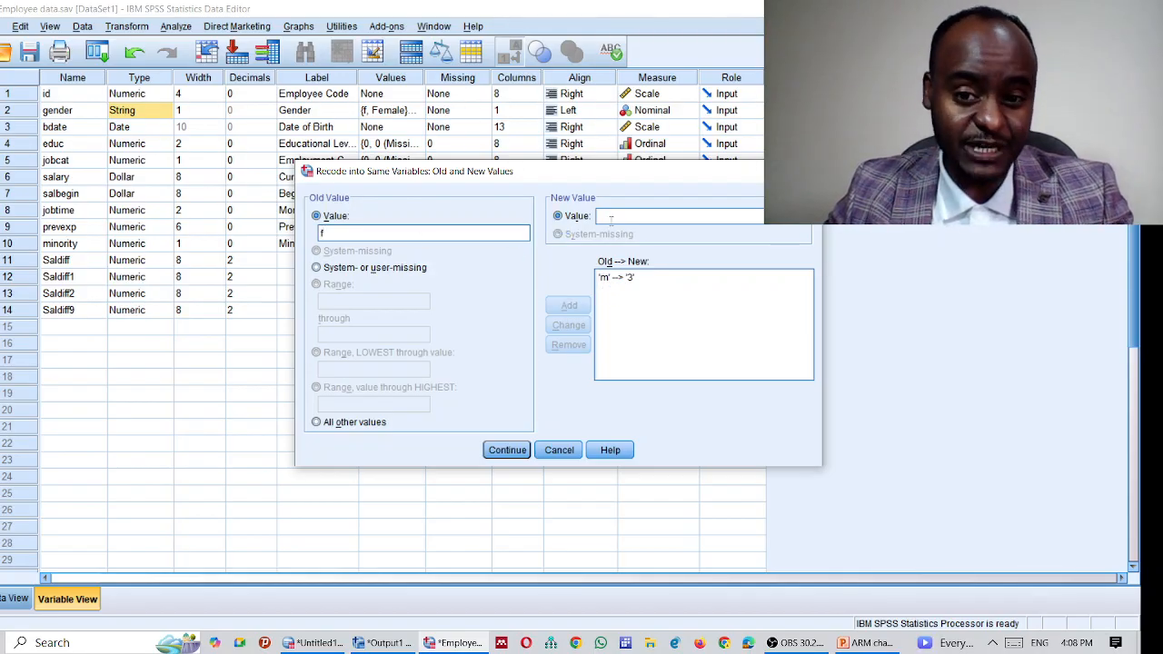
{"action": "type", "text": "4"}
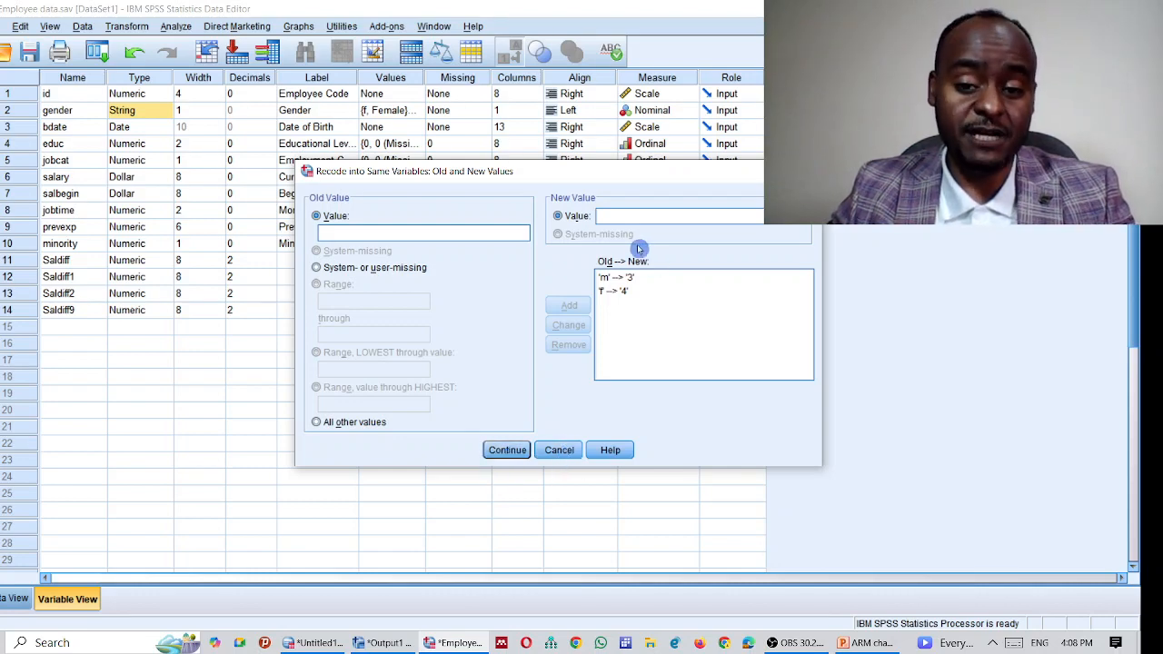
{"action": "left_click", "coordinate": [556, 450]}
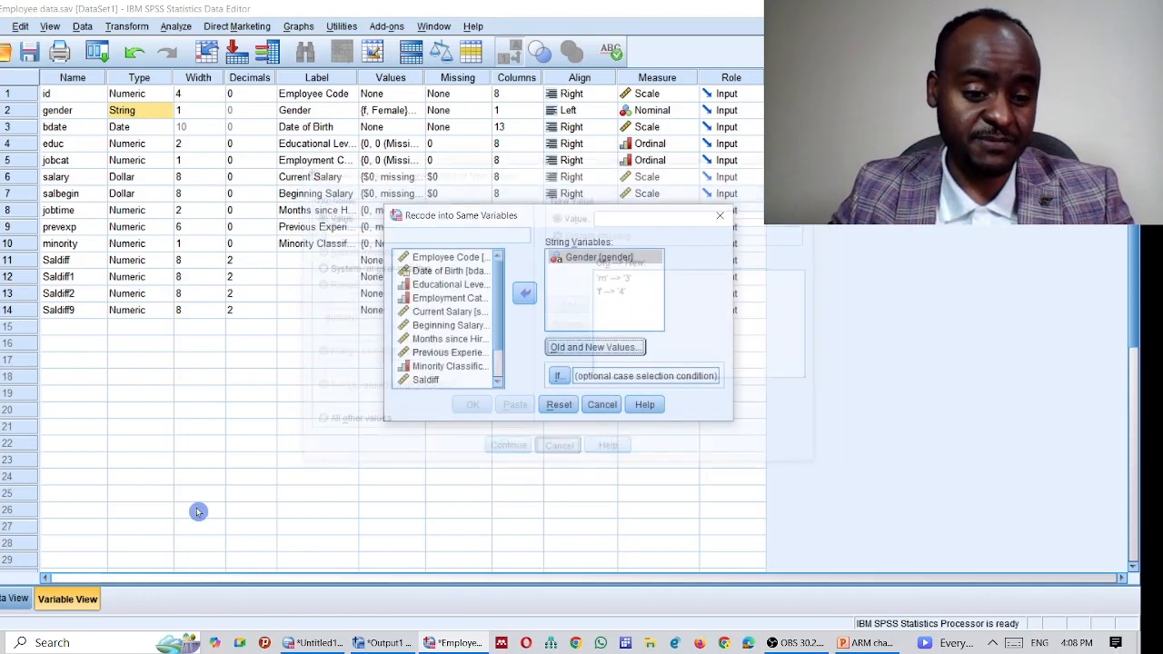
Cancel the open recode and widen the gender column in Data View so its full values fit
{"action": "left_click", "coordinate": [16, 599]}
{"action": "left_click", "coordinate": [603, 402]}
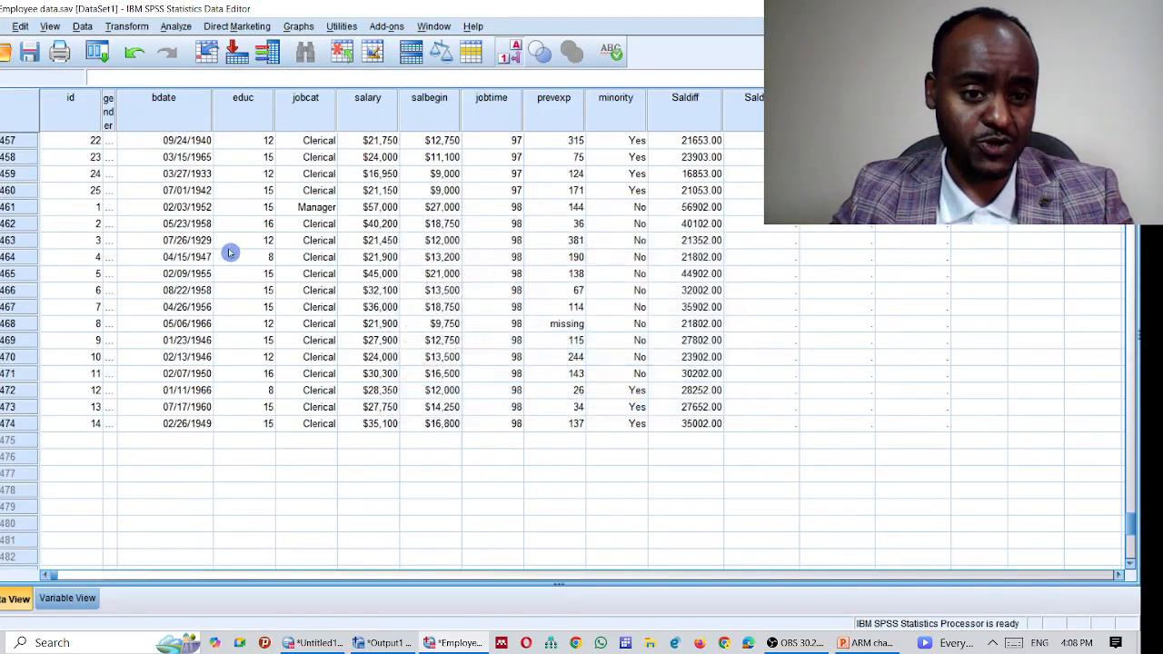
{"action": "scroll", "coordinate": [231, 251], "scroll_direction": "up", "scroll_amount": 20}
{"action": "left_click", "coordinate": [111, 114]}
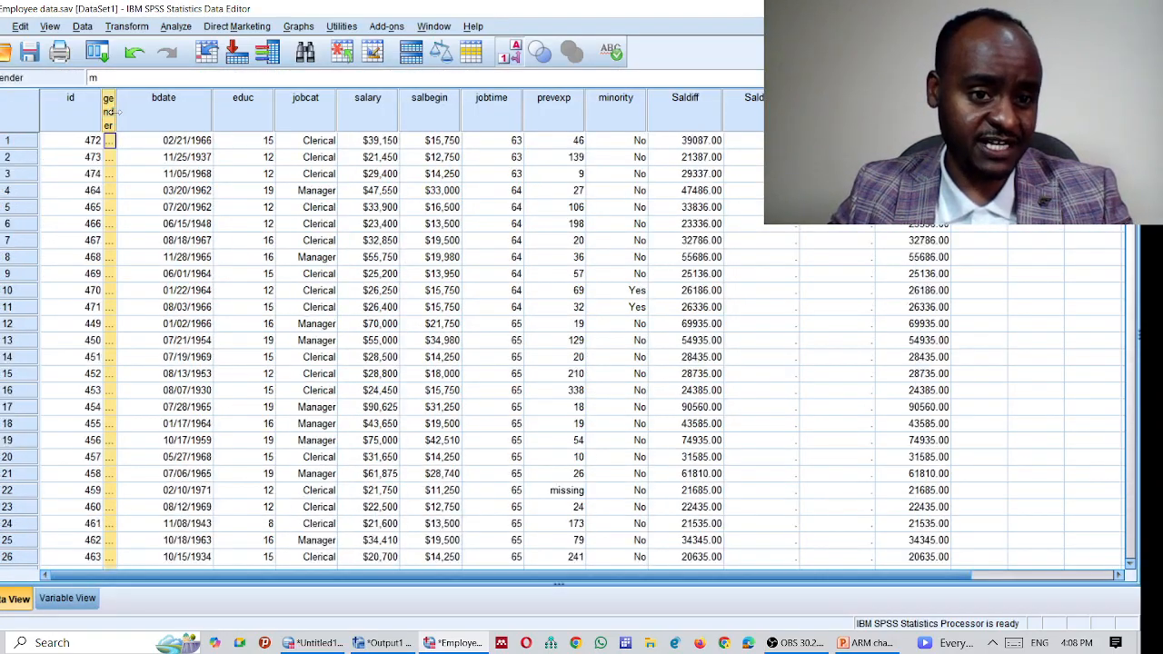
{"action": "left_click_drag", "start_coordinate": [116, 111], "coordinate": [209, 114]}
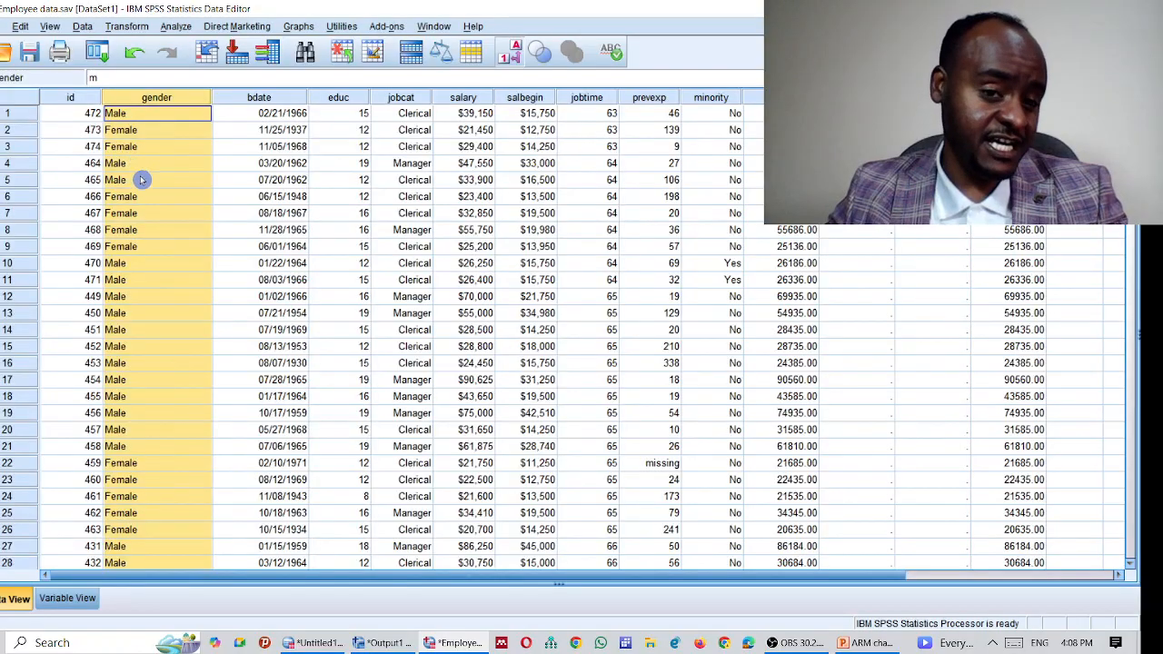
Switch the data between value labels and raw codes to compare them, ending with the raw codes displayed
{"action": "left_click", "coordinate": [517, 53]}
{"action": "left_click", "coordinate": [518, 54]}
{"action": "left_click", "coordinate": [518, 54]}
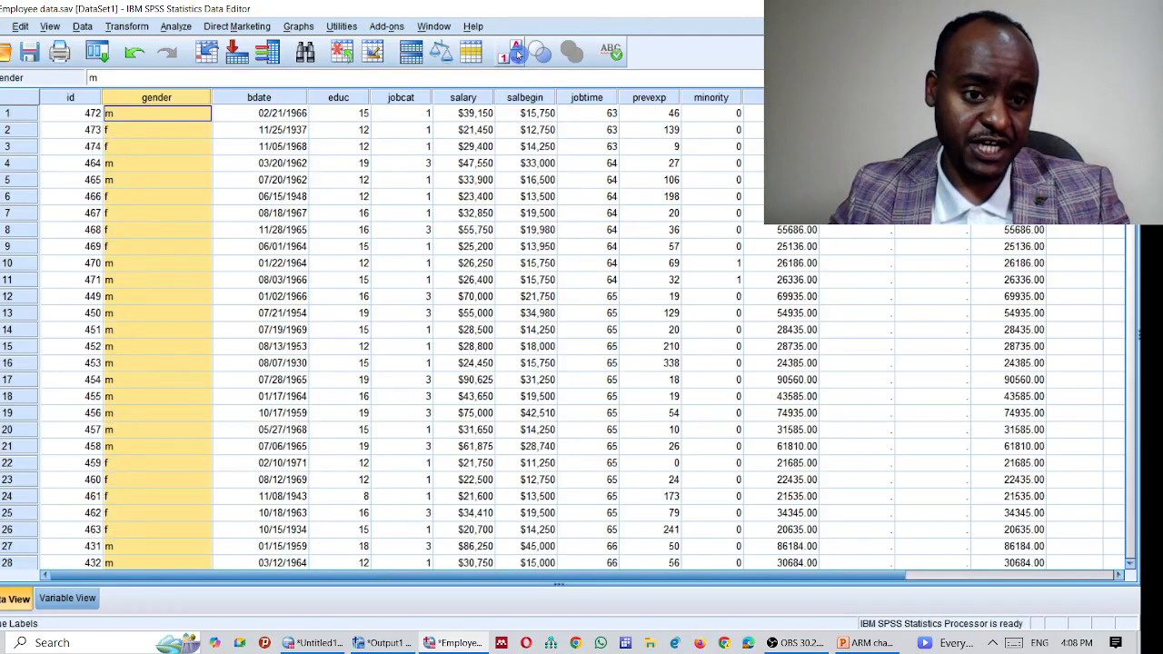
{"action": "left_click", "coordinate": [518, 53]}
{"action": "left_click", "coordinate": [518, 53]}
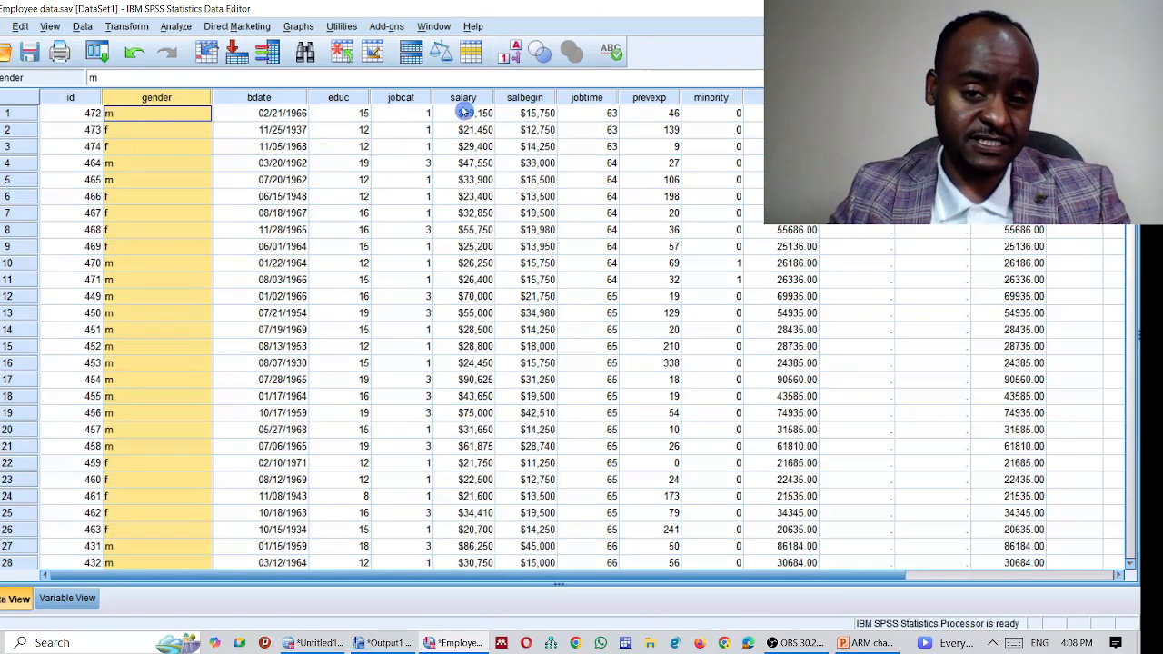
{"action": "left_click", "coordinate": [511, 51]}
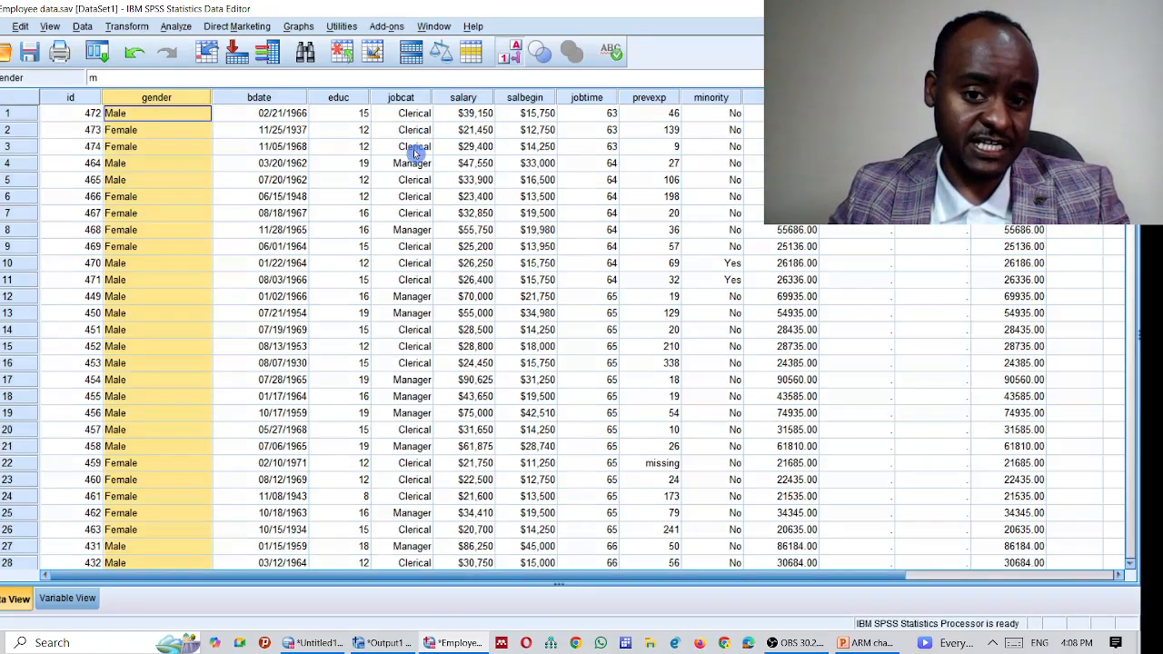
{"action": "left_click", "coordinate": [510, 52]}
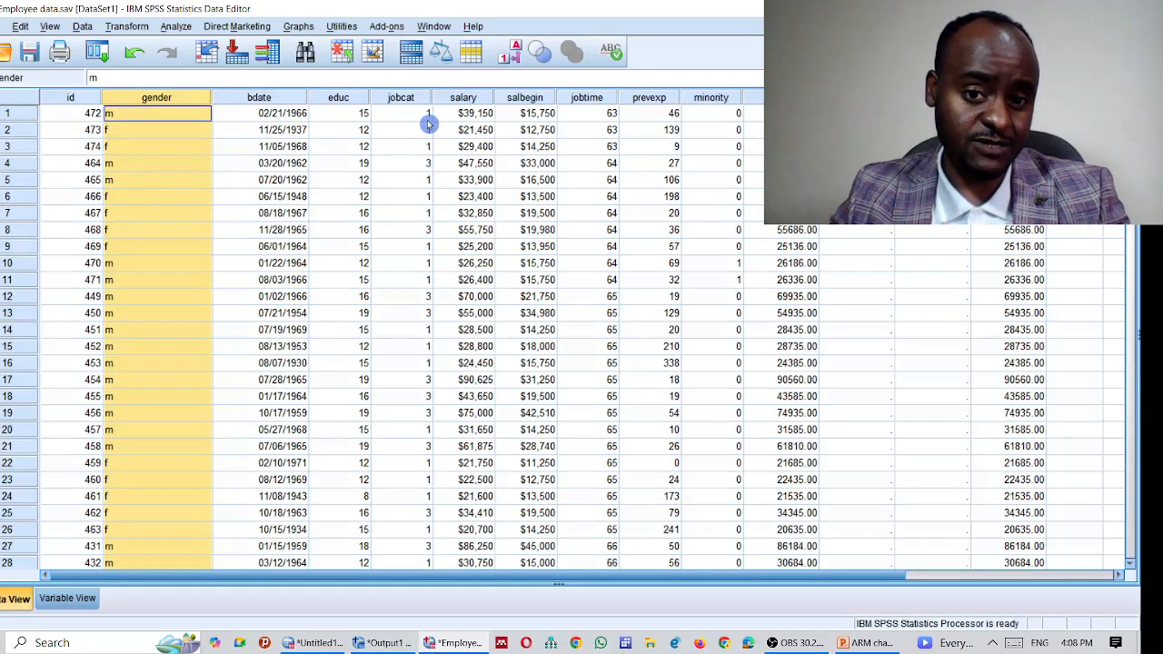
{"action": "left_click", "coordinate": [511, 51]}
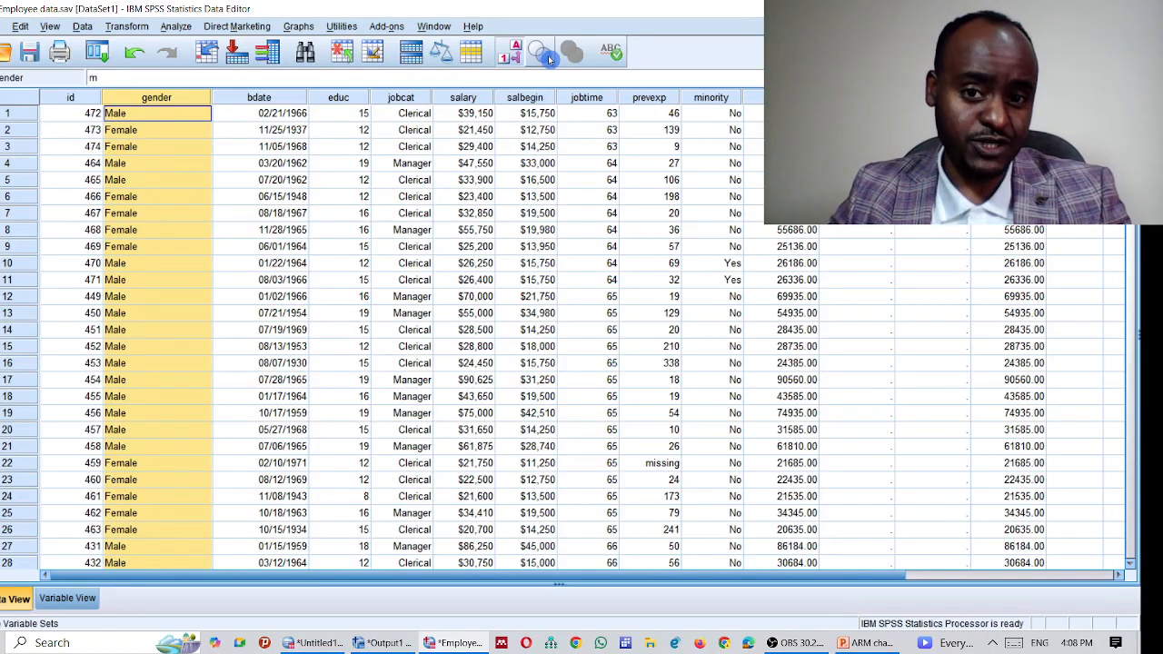
{"action": "left_click", "coordinate": [511, 52]}
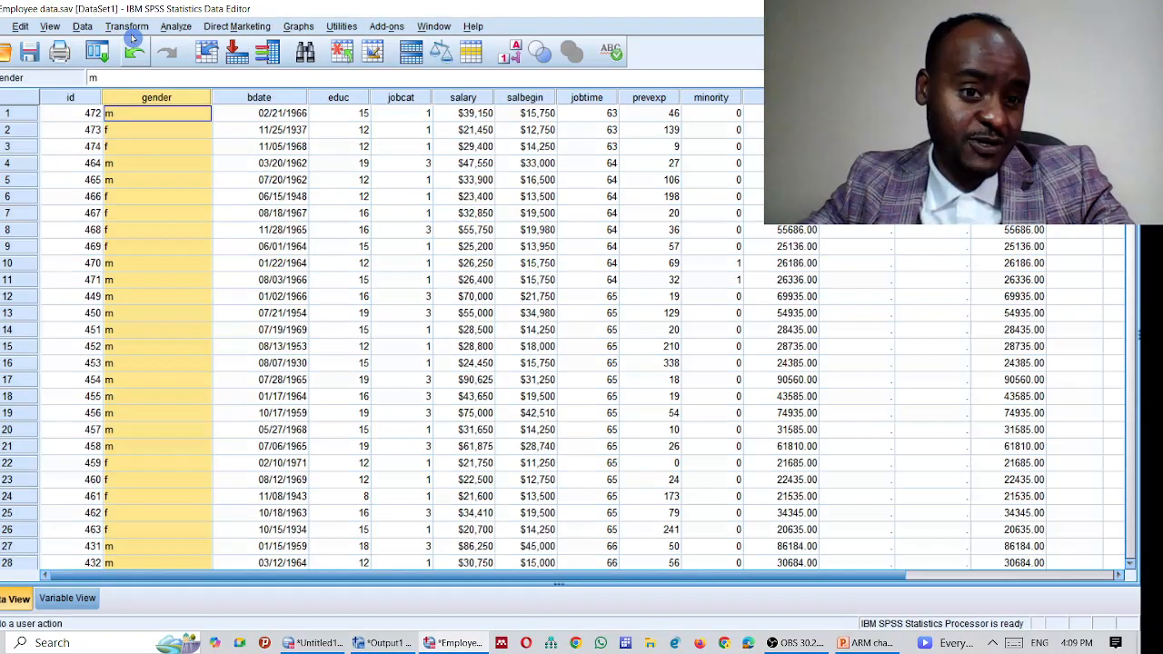
Set up Recode into Same Variables for Gender and open its old and new value definitions
{"action": "left_click", "coordinate": [127, 26]}
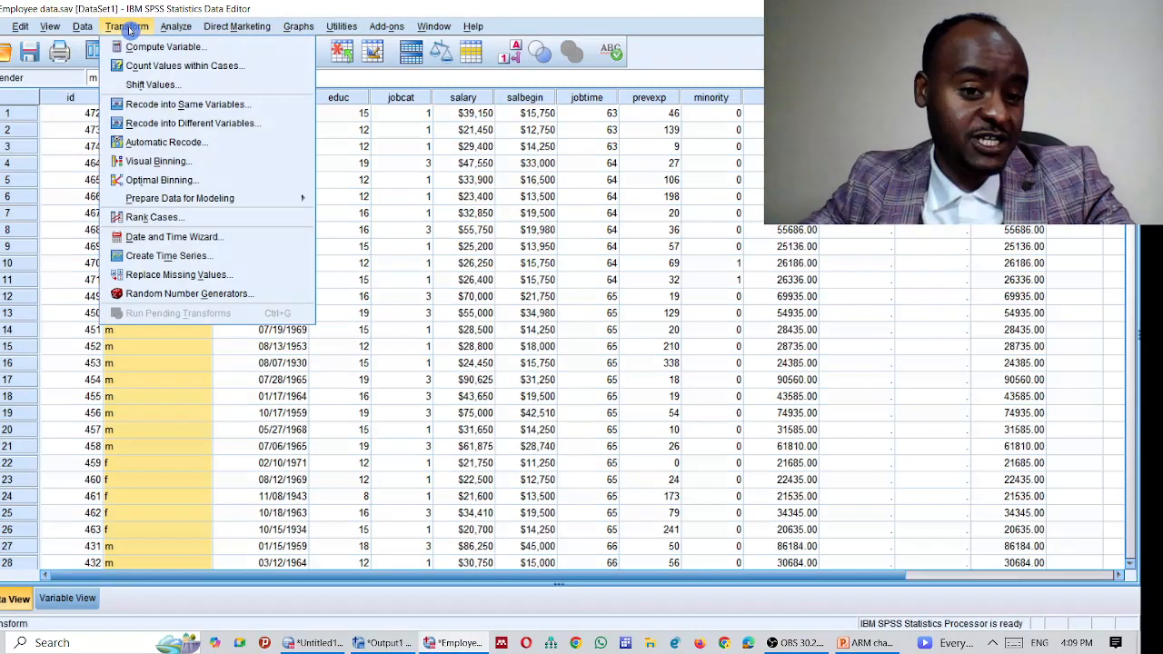
{"action": "left_click", "coordinate": [188, 104]}
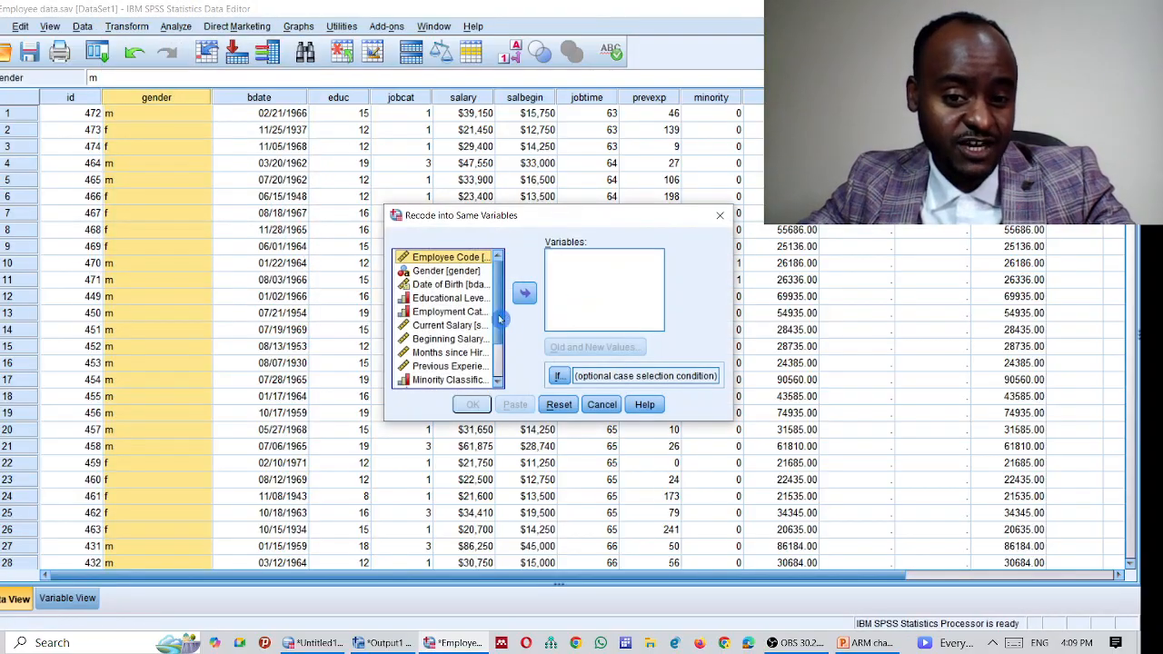
{"action": "left_click", "coordinate": [445, 271]}
{"action": "left_click", "coordinate": [524, 292]}
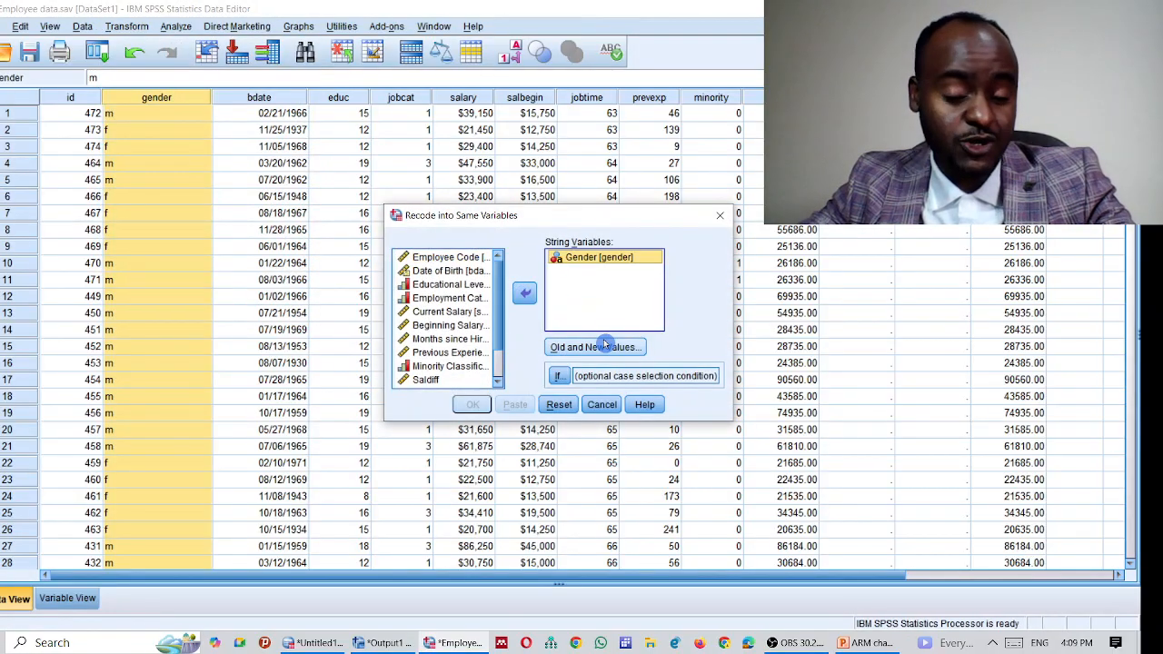
{"action": "left_click", "coordinate": [592, 348]}
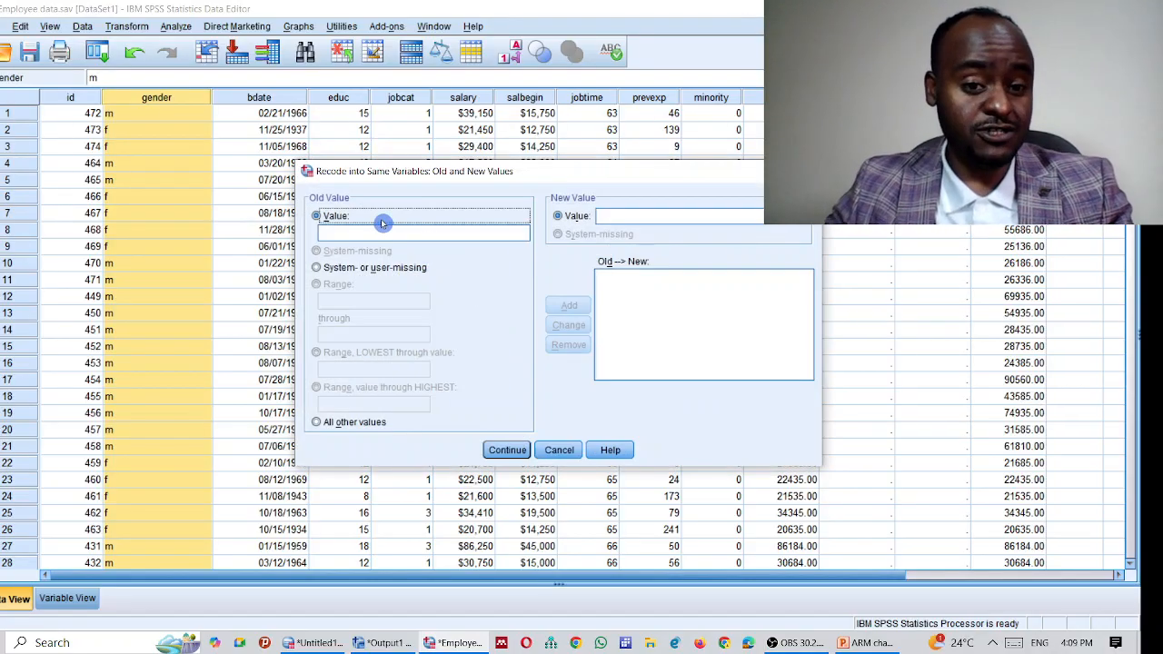
Add a recoding rule that maps the old gender value m to the new value 3
{"action": "left_click", "coordinate": [349, 231]}
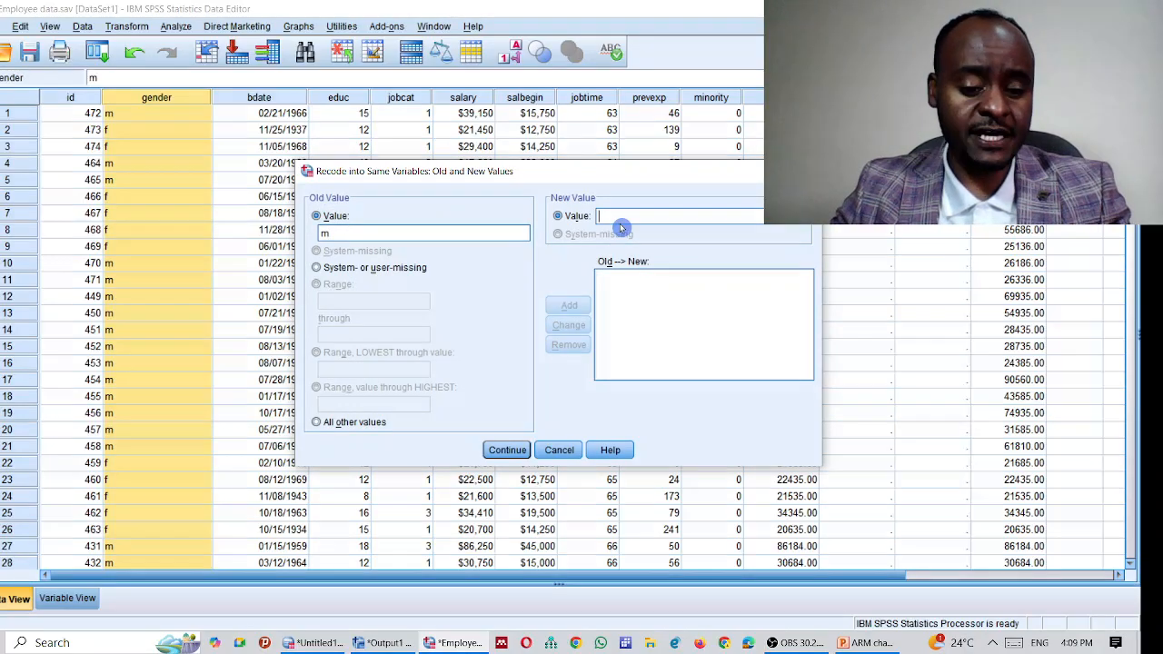
{"action": "type", "text": "3"}
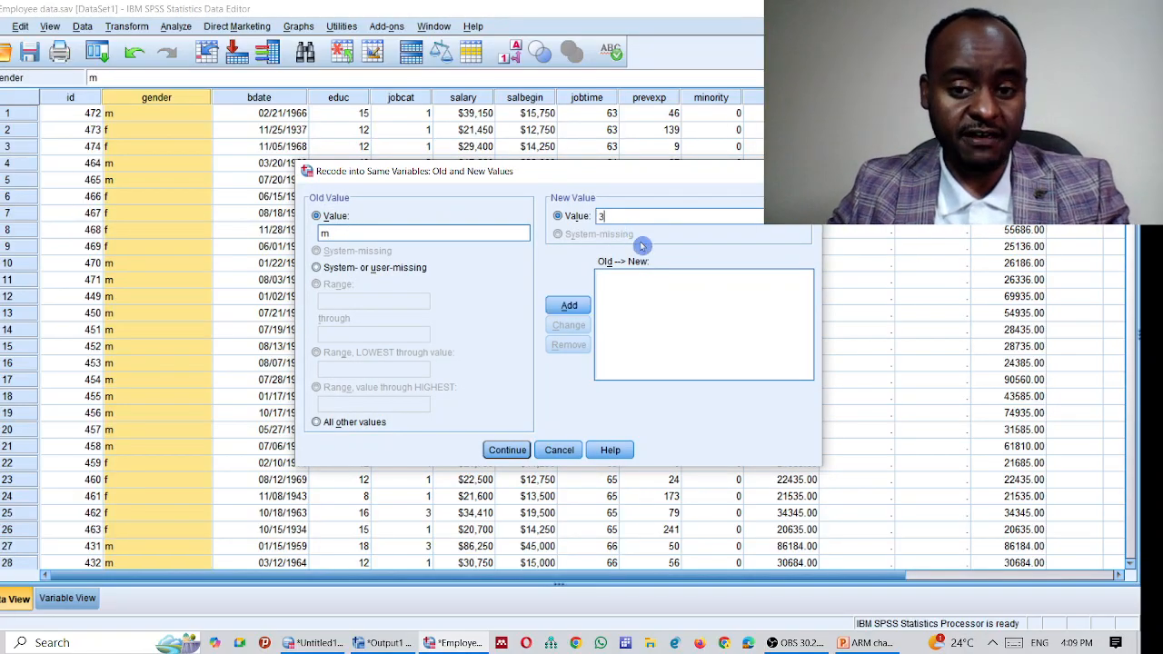
{"action": "left_click", "coordinate": [569, 306]}
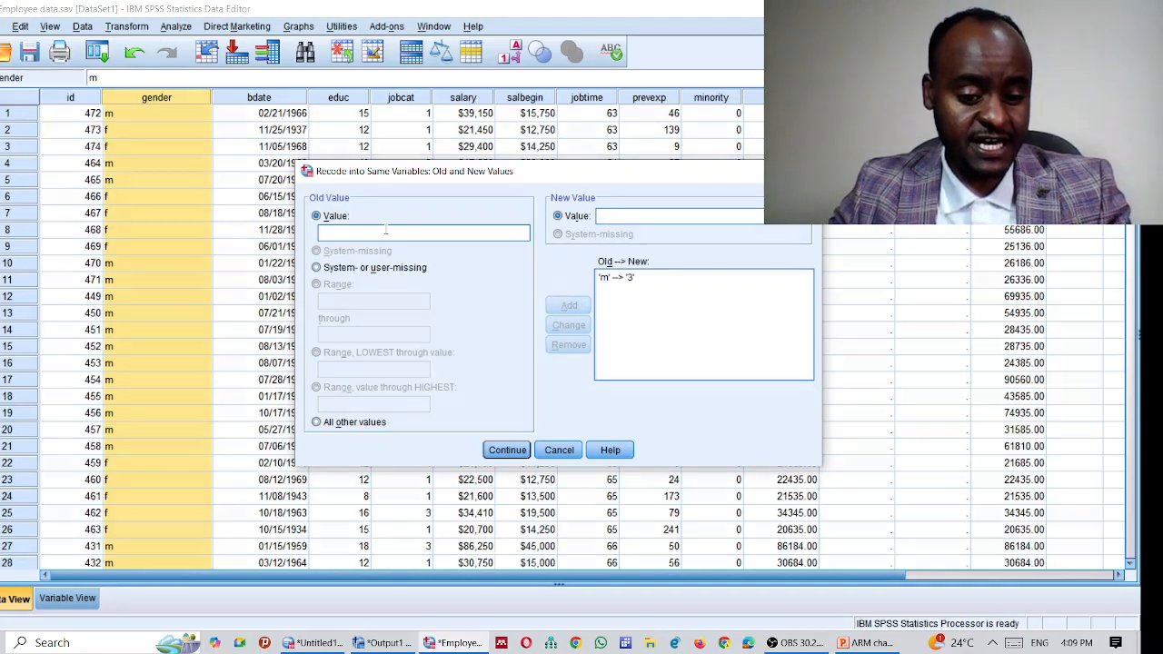
Add a recoding rule that maps the old gender value f to 5, run the recode and return to the data
{"action": "type", "text": "5"}
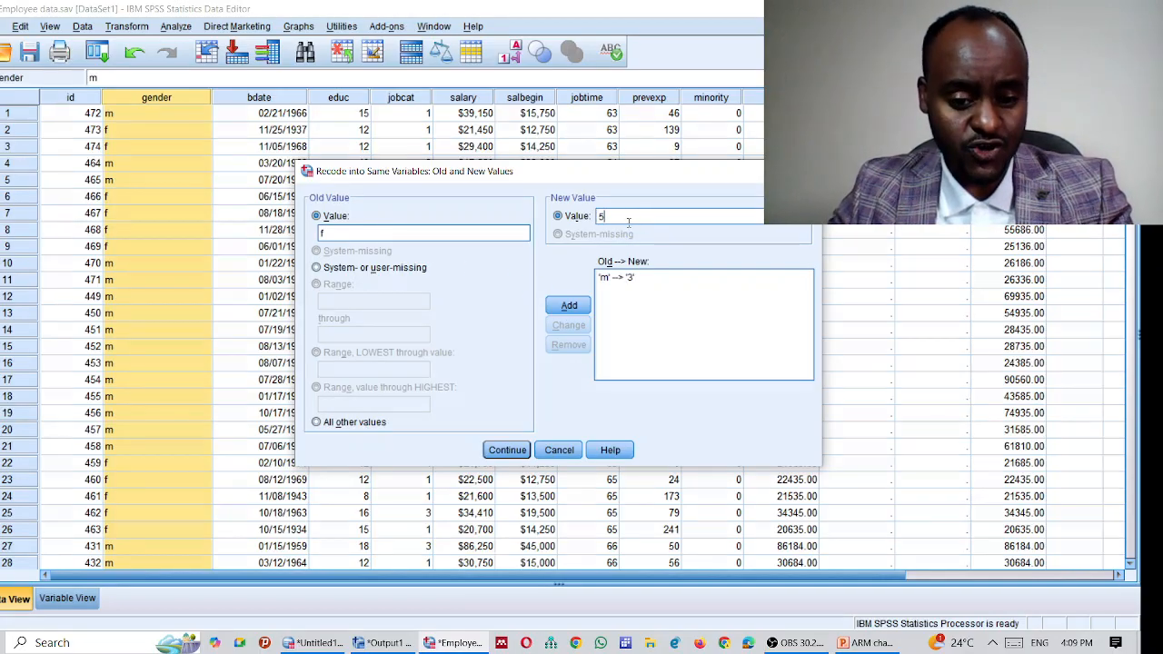
{"action": "left_click", "coordinate": [578, 313]}
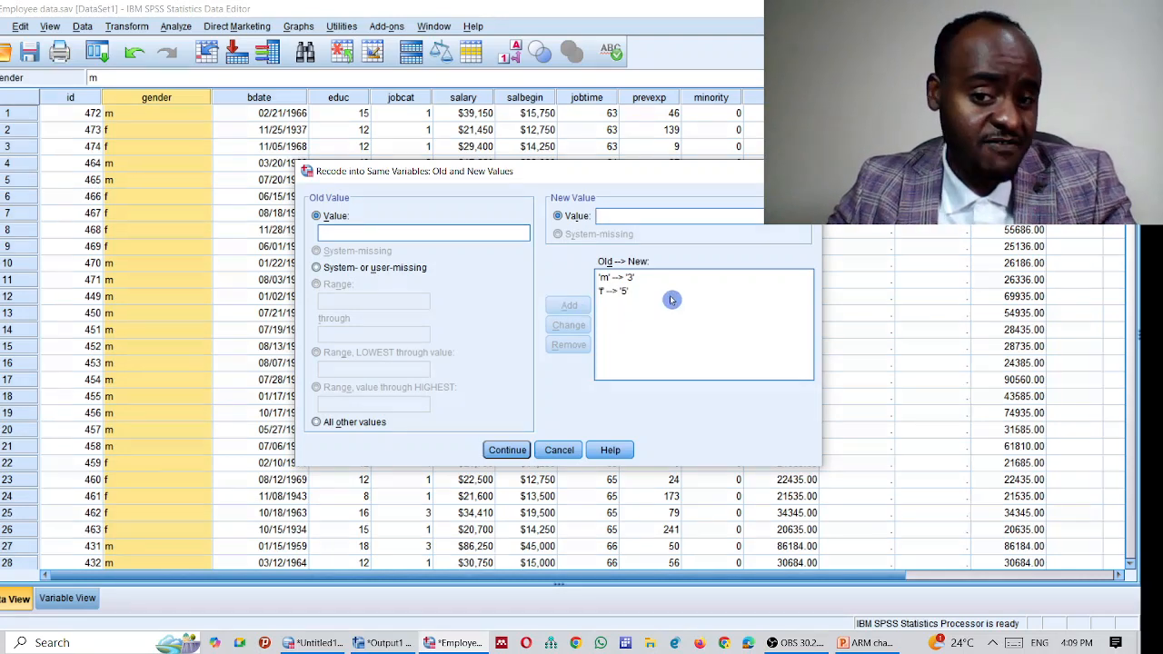
{"action": "left_click", "coordinate": [517, 451]}
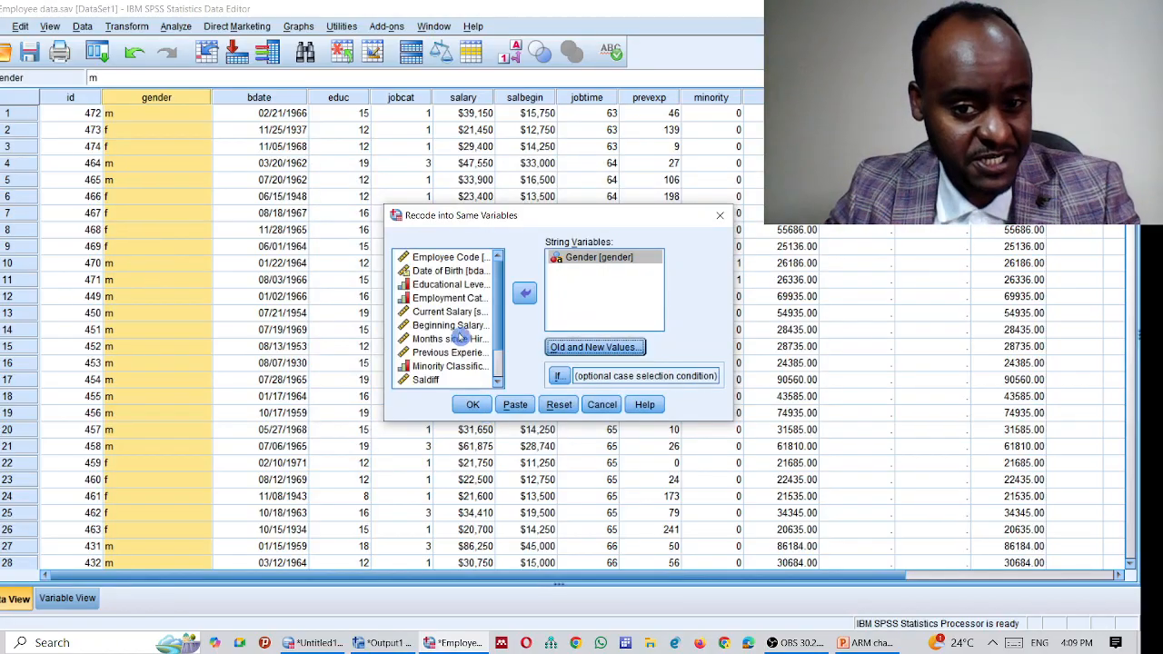
{"action": "left_click", "coordinate": [472, 404]}
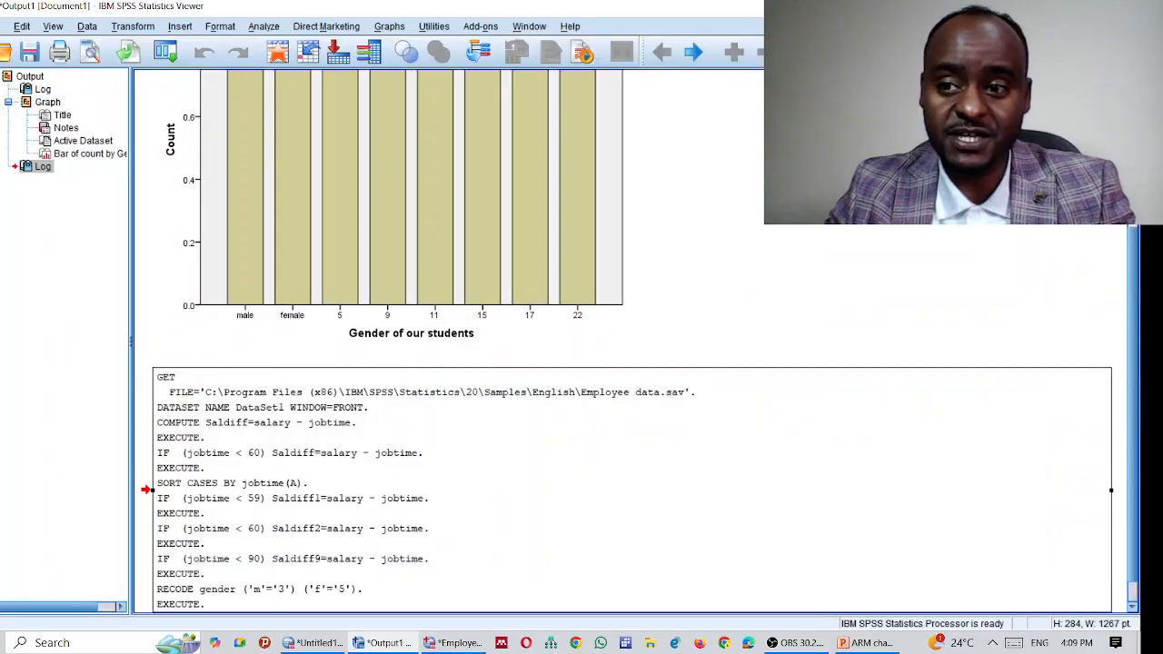
{"action": "left_click", "coordinate": [1043, 6]}
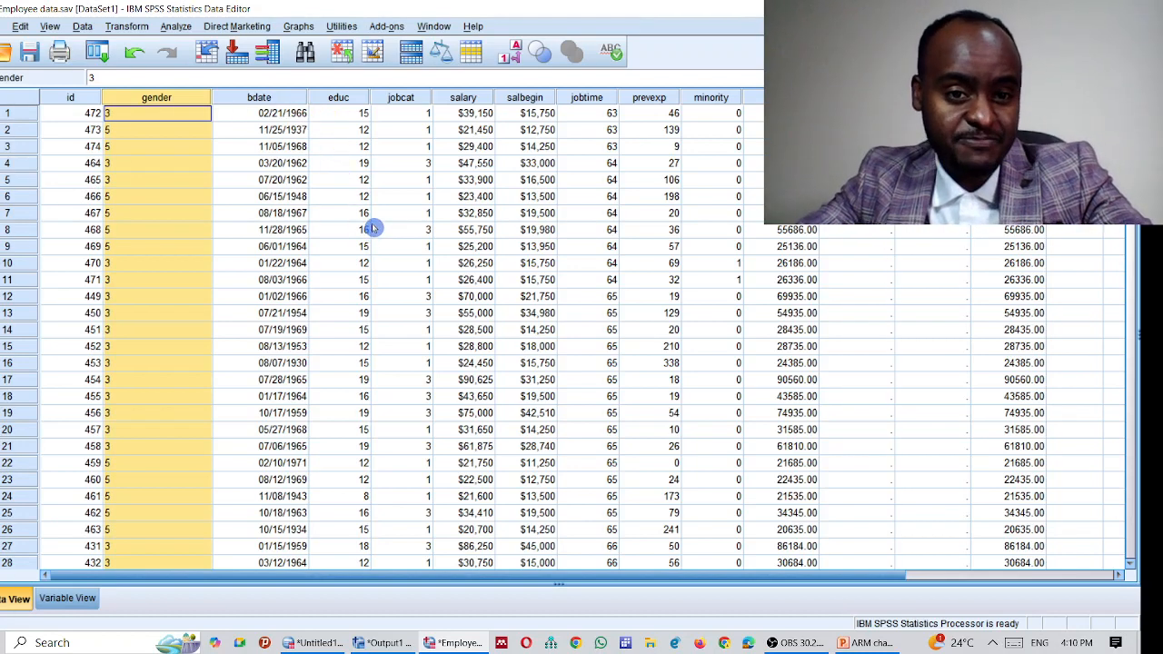
Switch to the PowerPoint presentation and review the slide on recoding gender into a different variable in slide show mode
{"action": "left_click", "coordinate": [867, 642]}
{"action": "left_click", "coordinate": [988, 623]}
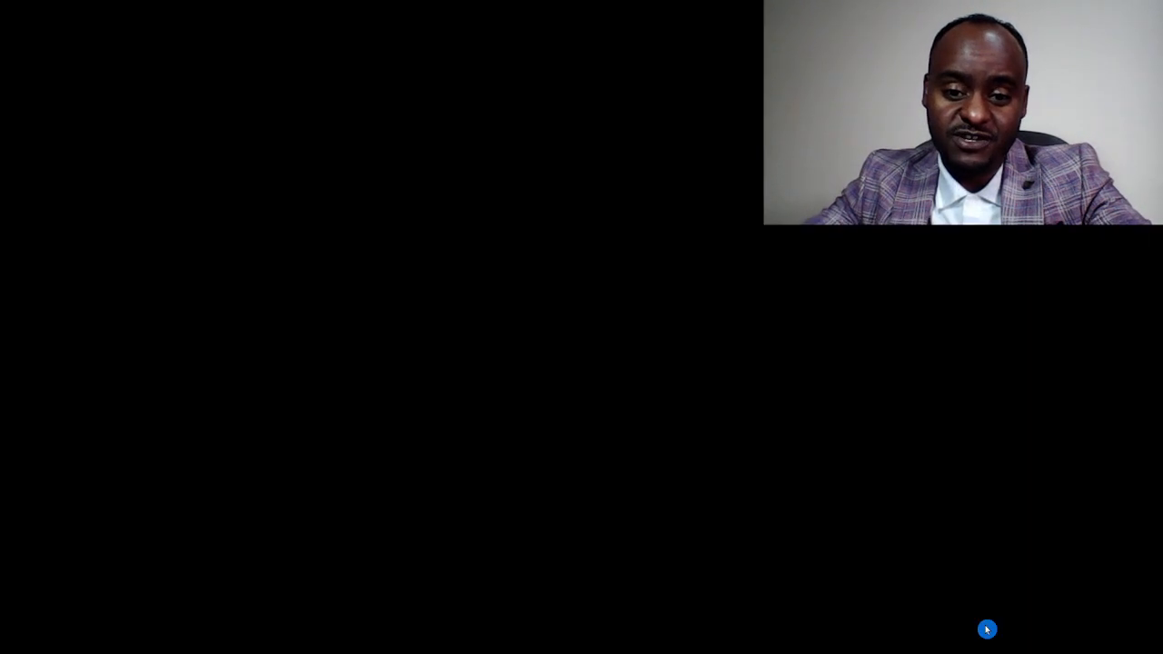
{"action": "left_click", "coordinate": [644, 342]}
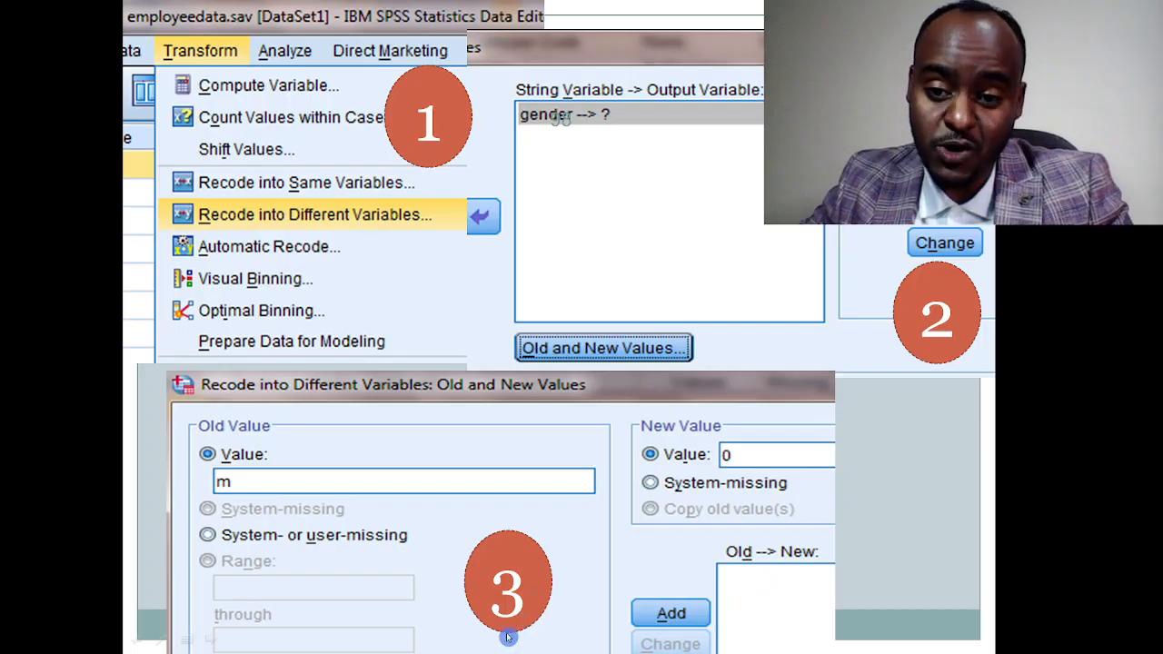
{"action": "left_click", "coordinate": [900, 382]}
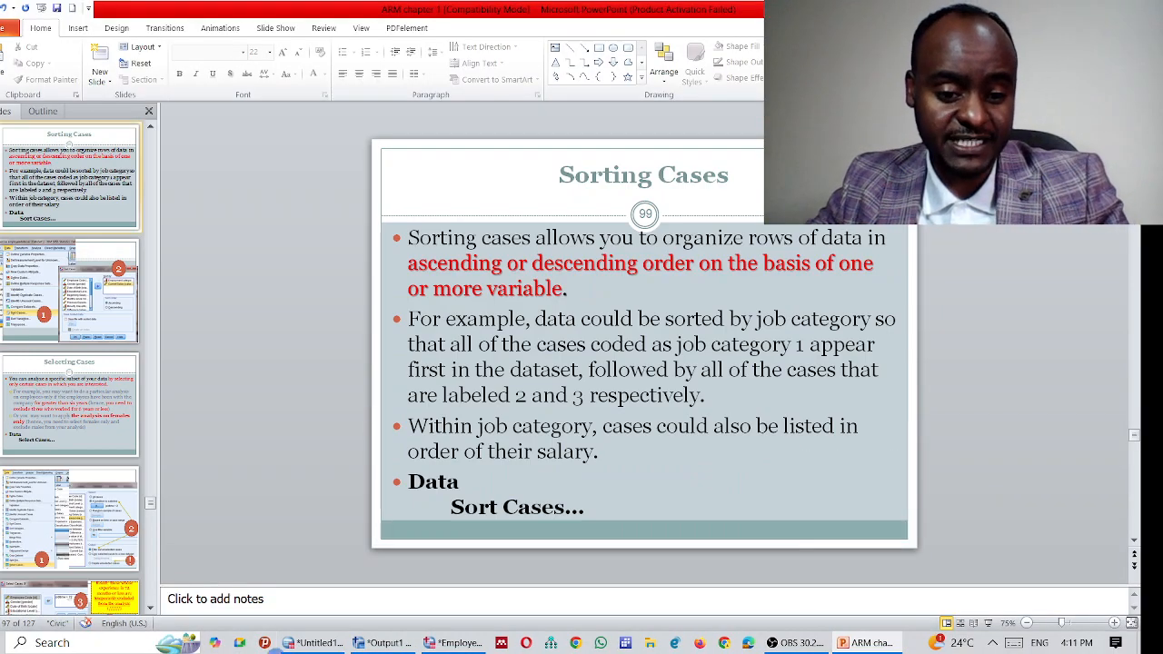
Switch back to the Employee data file in SPSS and open Recode into Different Variables
{"action": "left_click", "coordinate": [442, 642]}
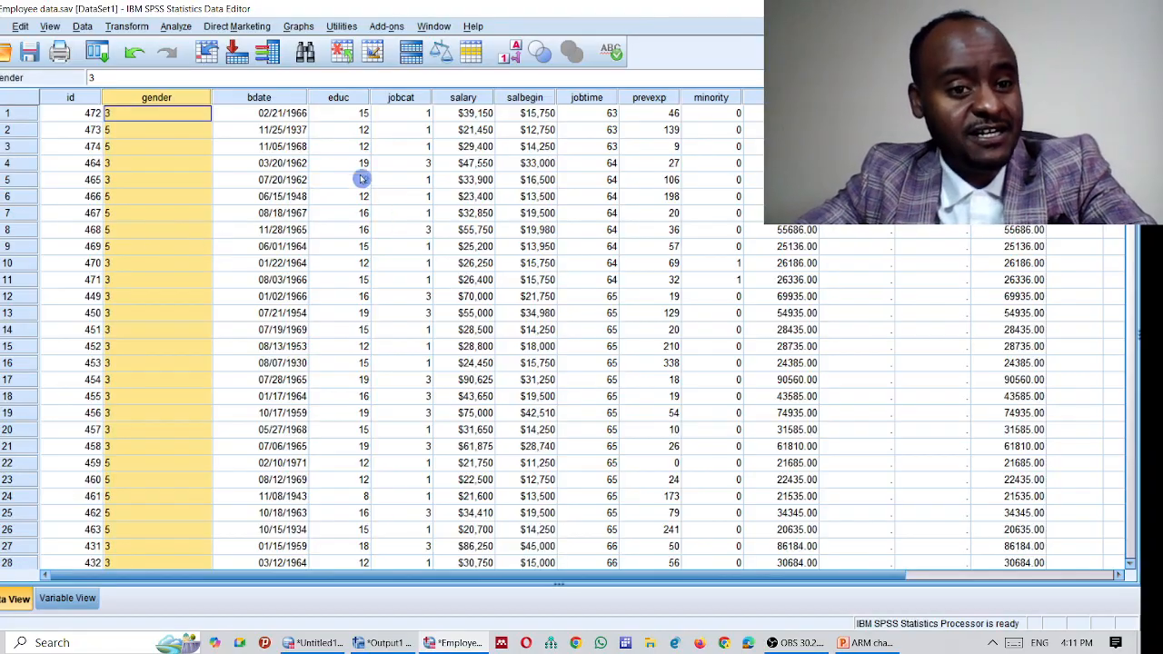
{"action": "left_click", "coordinate": [128, 27]}
{"action": "left_click", "coordinate": [131, 121]}
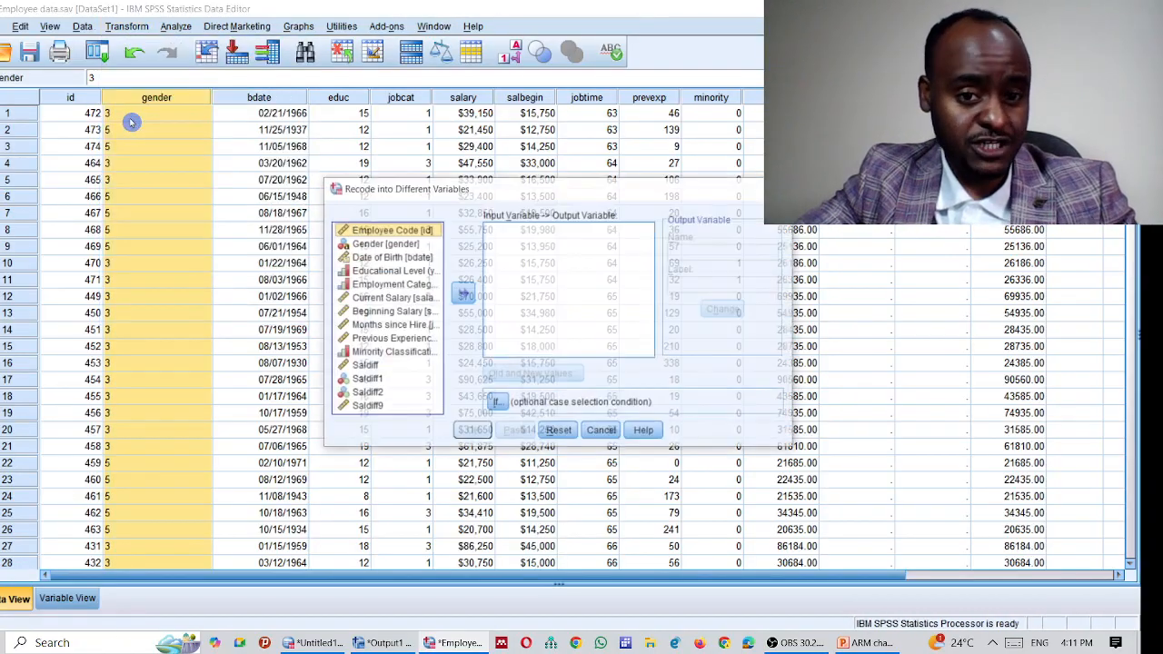
{"action": "left_click", "coordinate": [378, 257]}
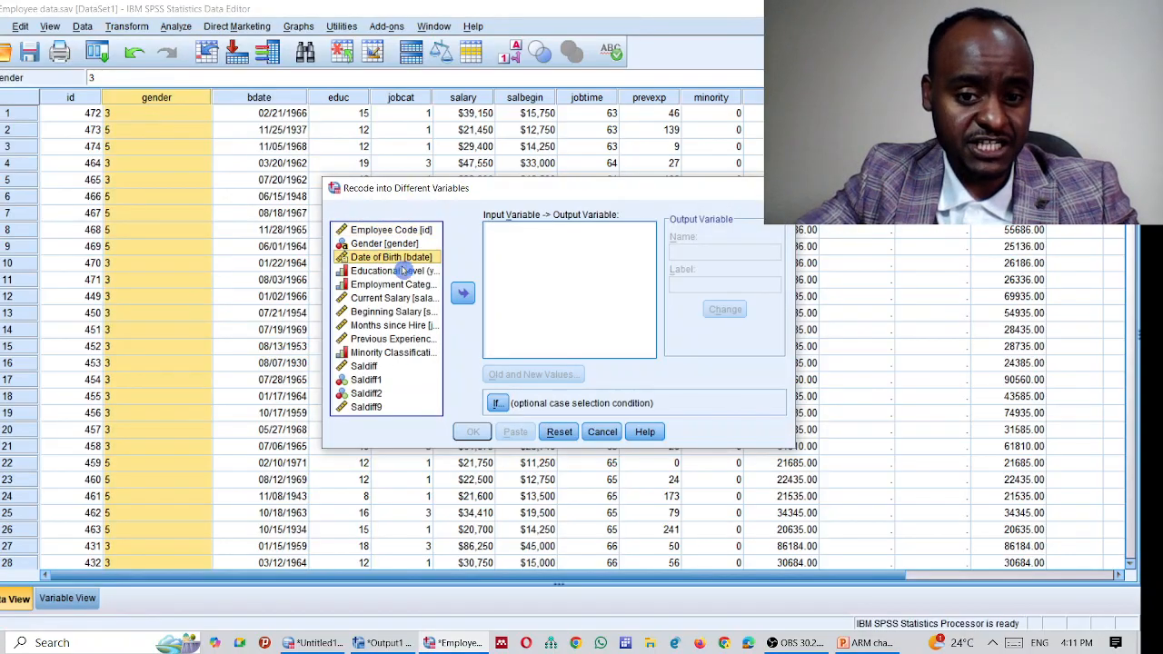
{"action": "left_click", "coordinate": [386, 243]}
{"action": "double_click", "coordinate": [389, 270]}
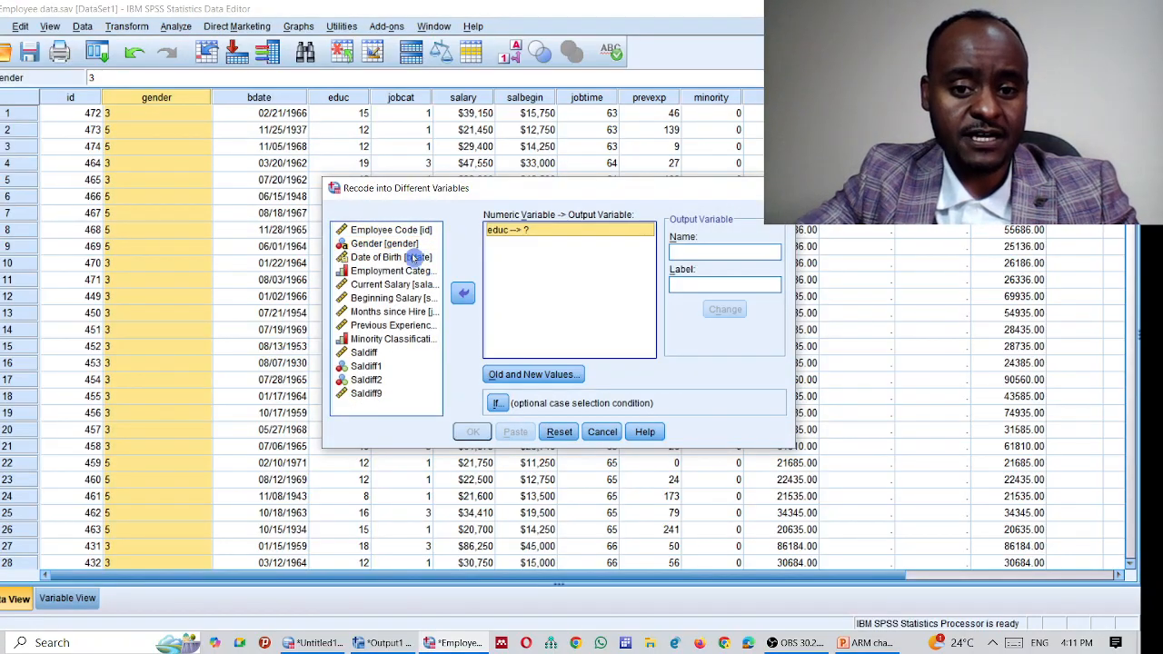
{"action": "left_click", "coordinate": [462, 294]}
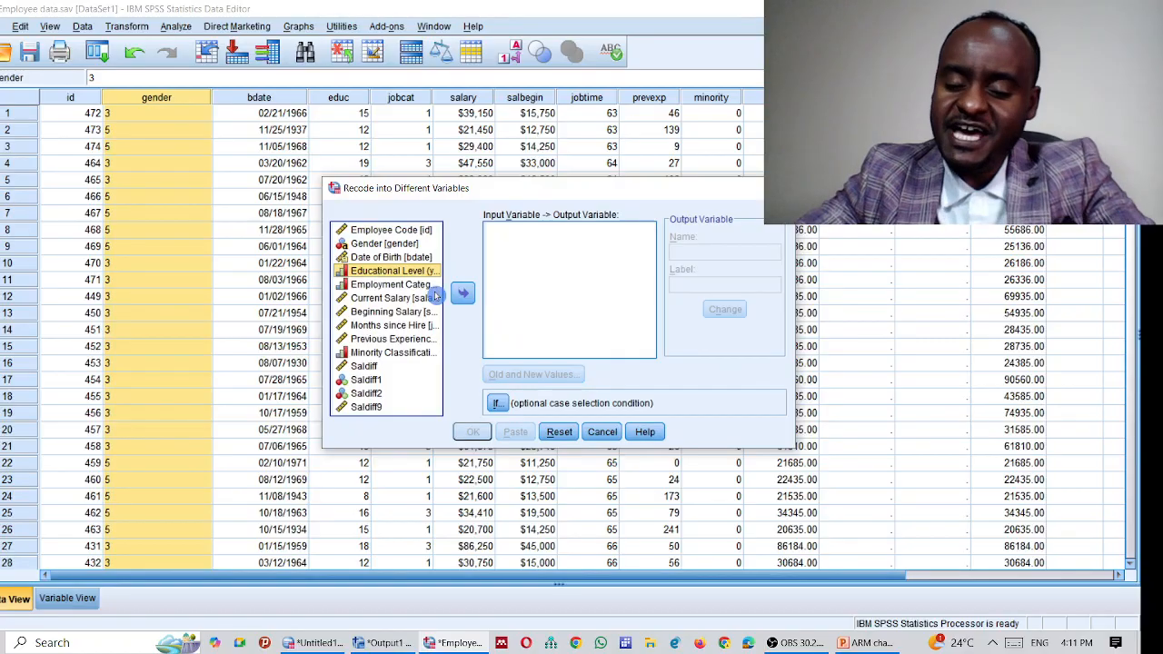
{"action": "left_click", "coordinate": [398, 245]}
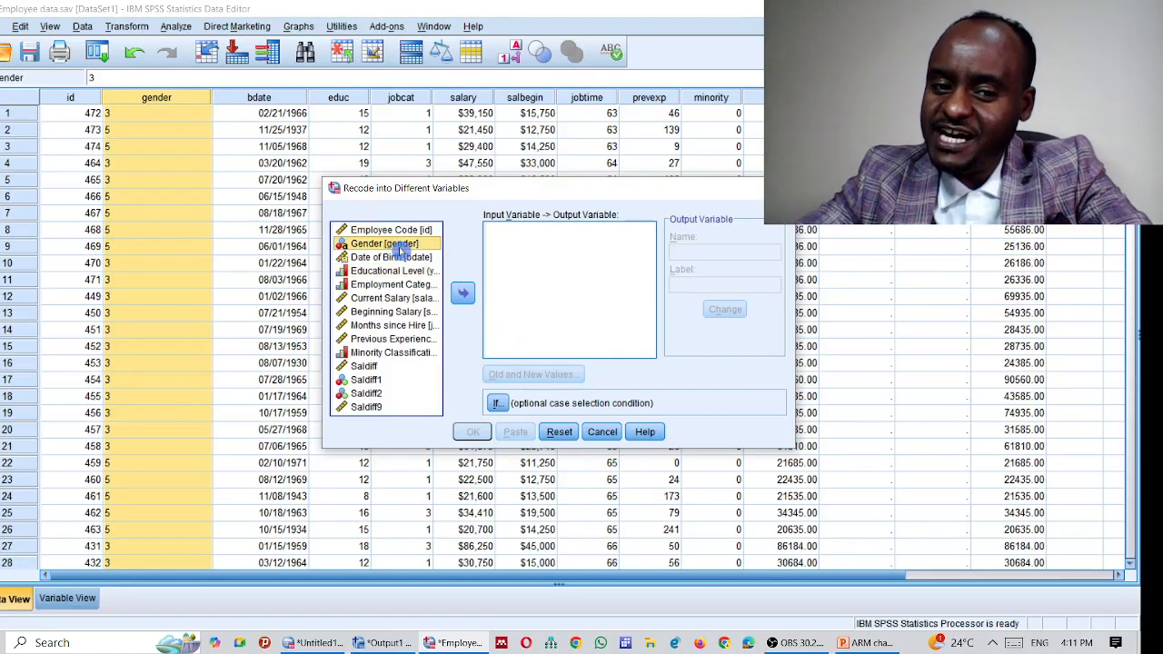
{"action": "left_click", "coordinate": [462, 295]}
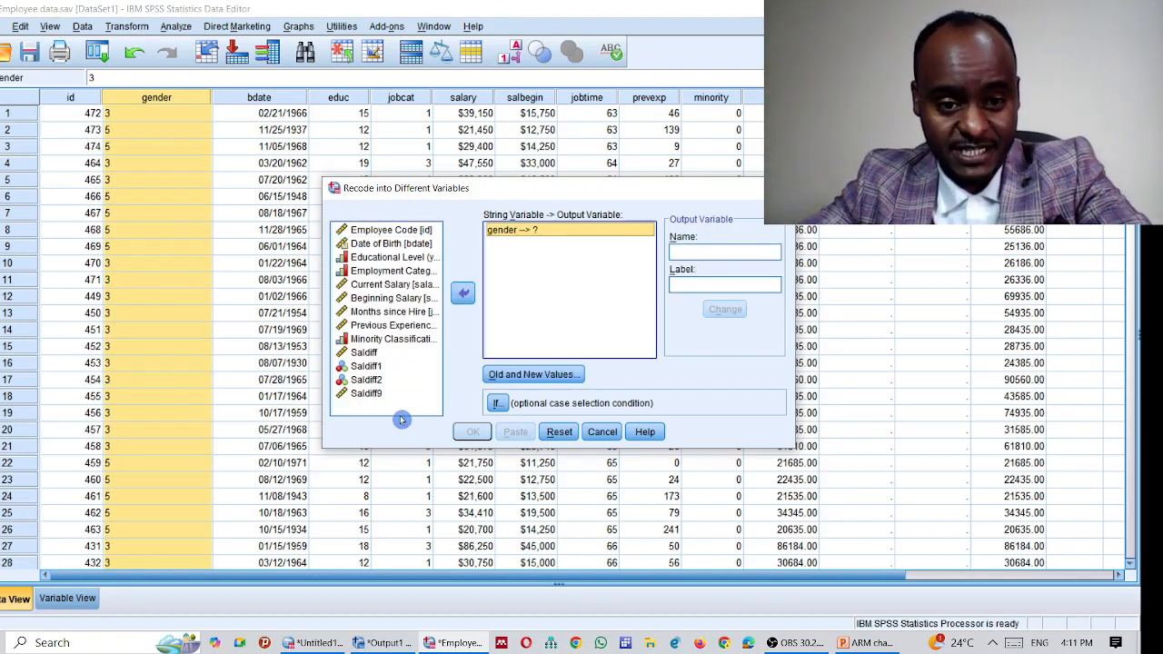
{"action": "left_click", "coordinate": [393, 244]}
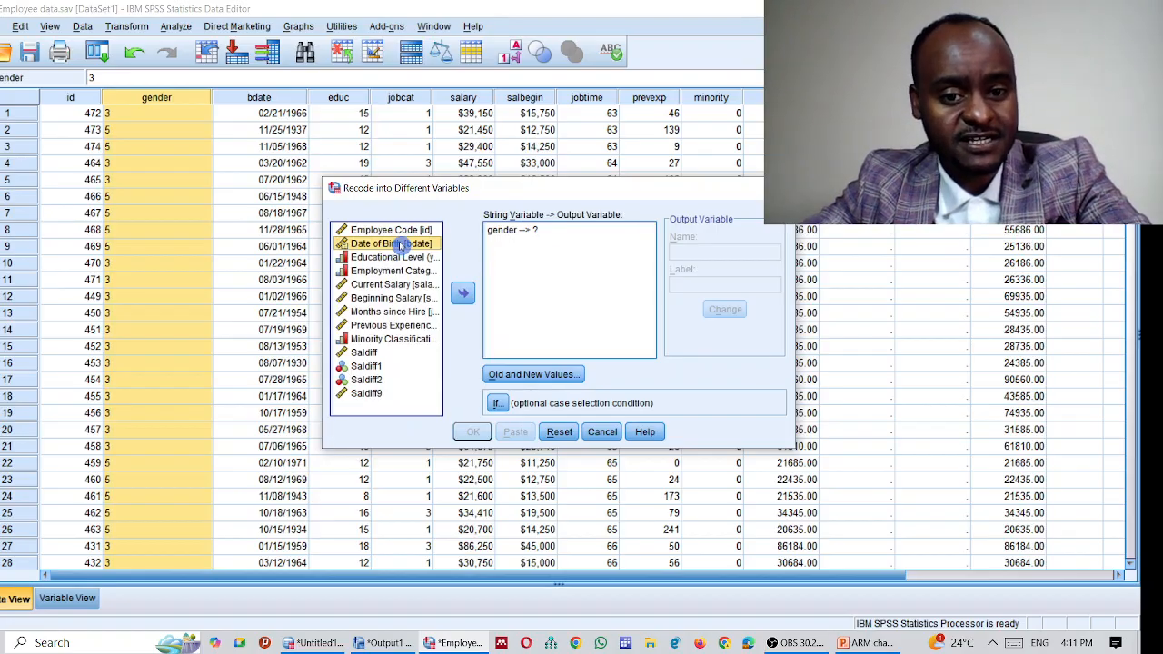
{"action": "left_click", "coordinate": [390, 231]}
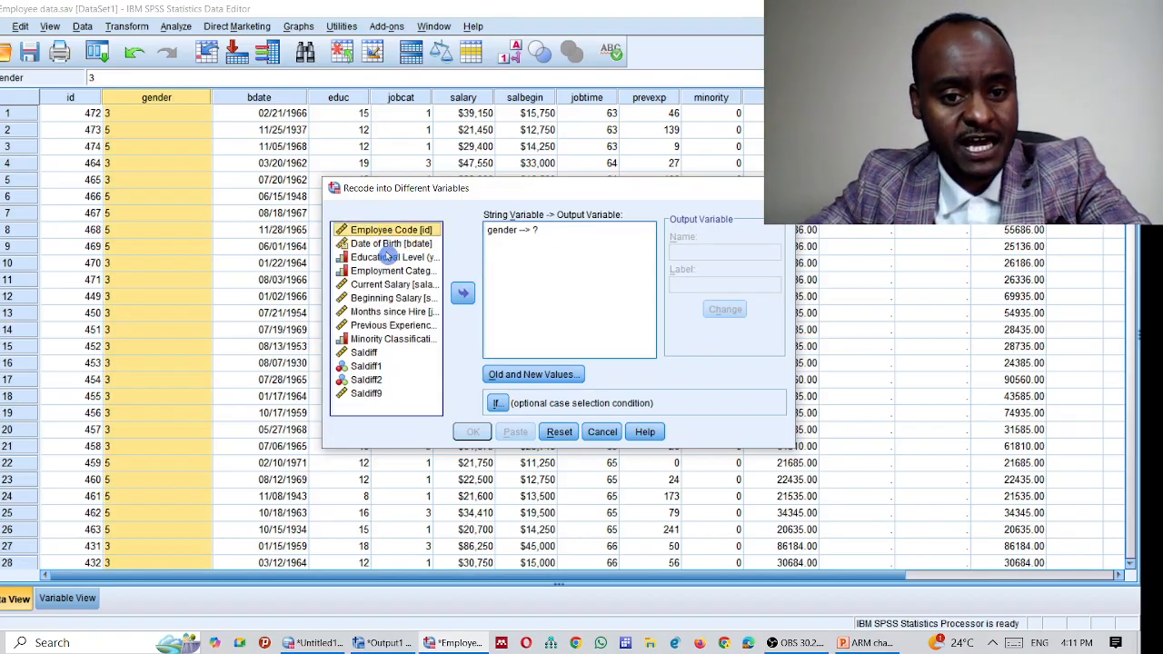
{"action": "left_click", "coordinate": [388, 257]}
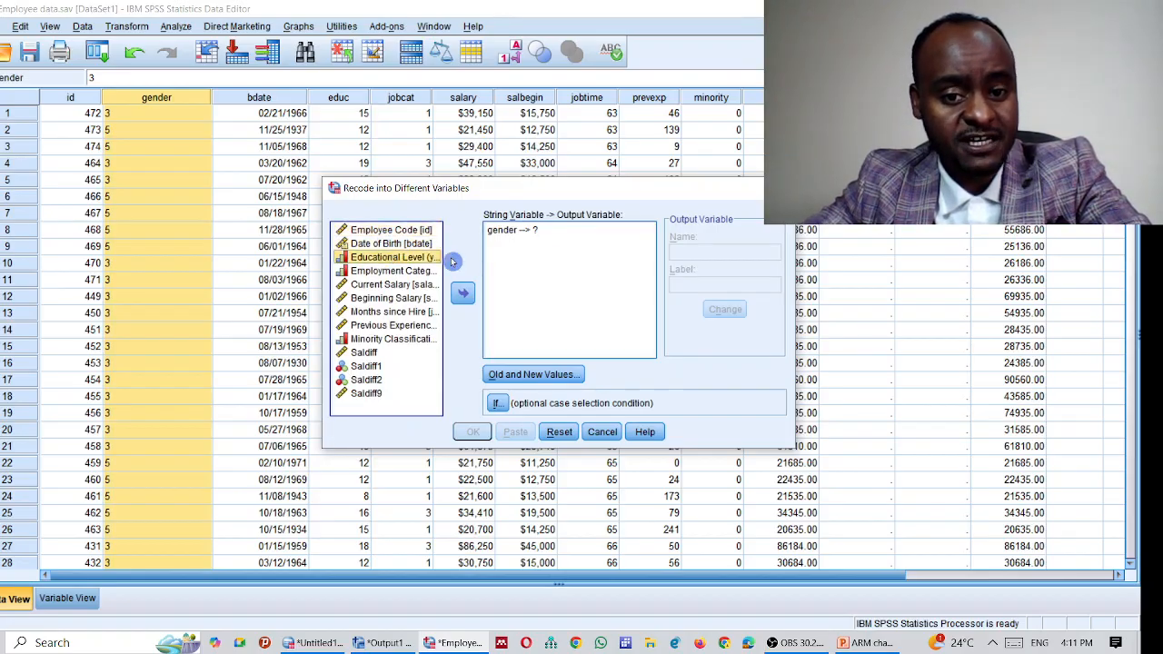
{"action": "left_click", "coordinate": [514, 231]}
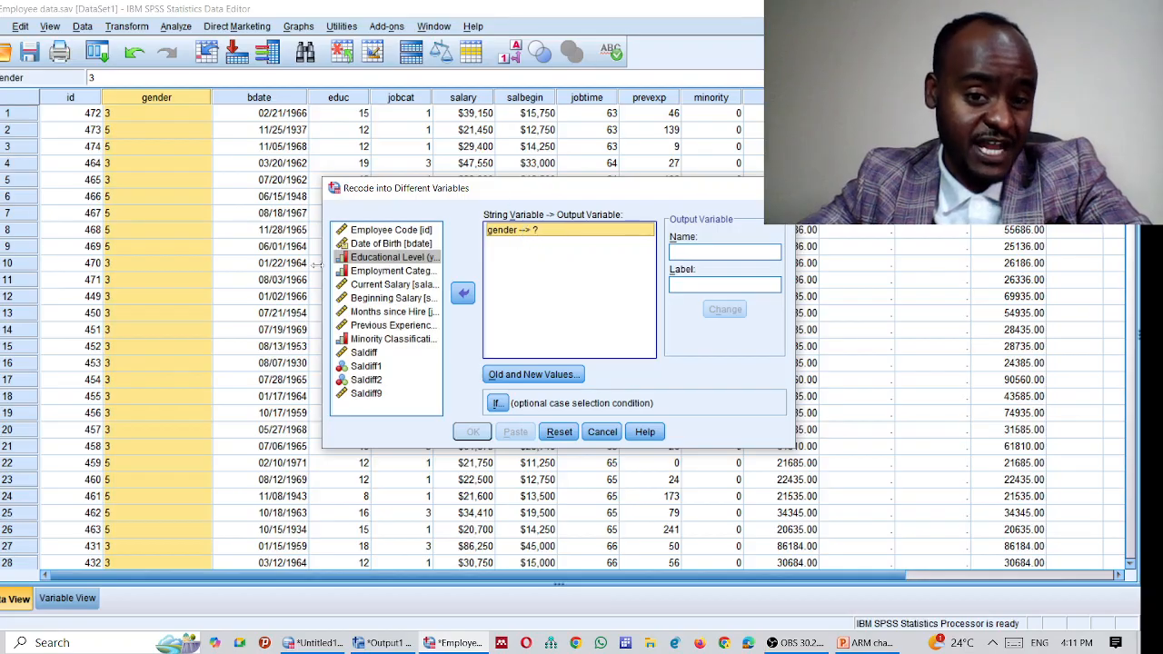
{"action": "double_click", "coordinate": [515, 229]}
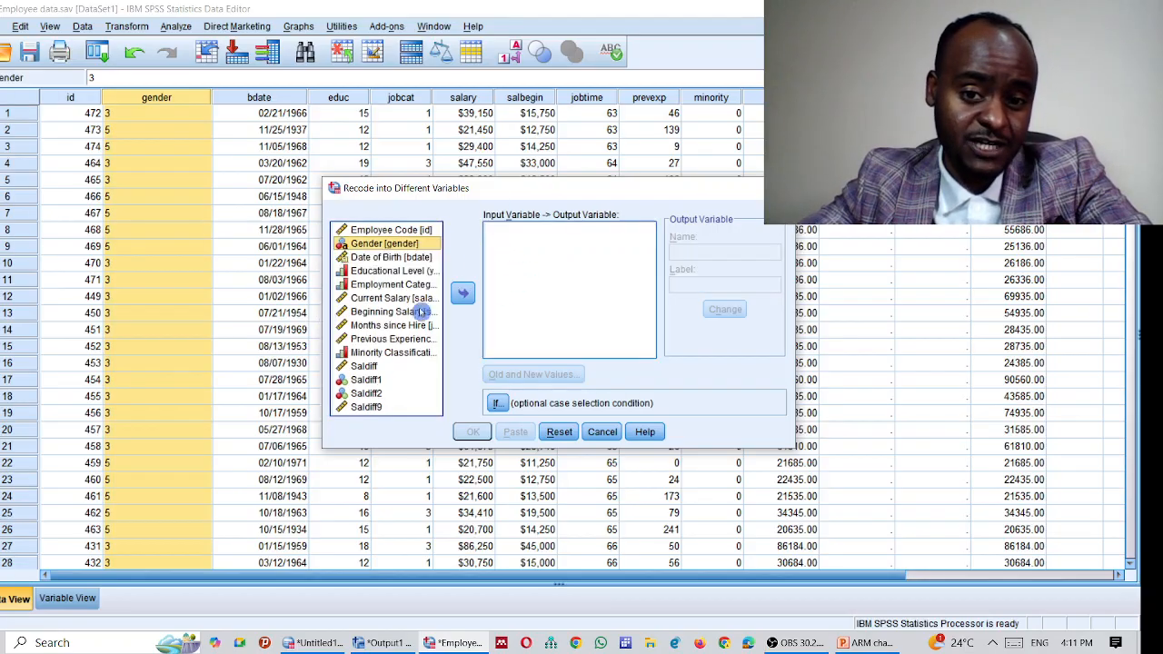
Choose Gender as the input variable and assign it the output variable genderstring, labelled "Gender as a string variable"
{"action": "double_click", "coordinate": [386, 245]}
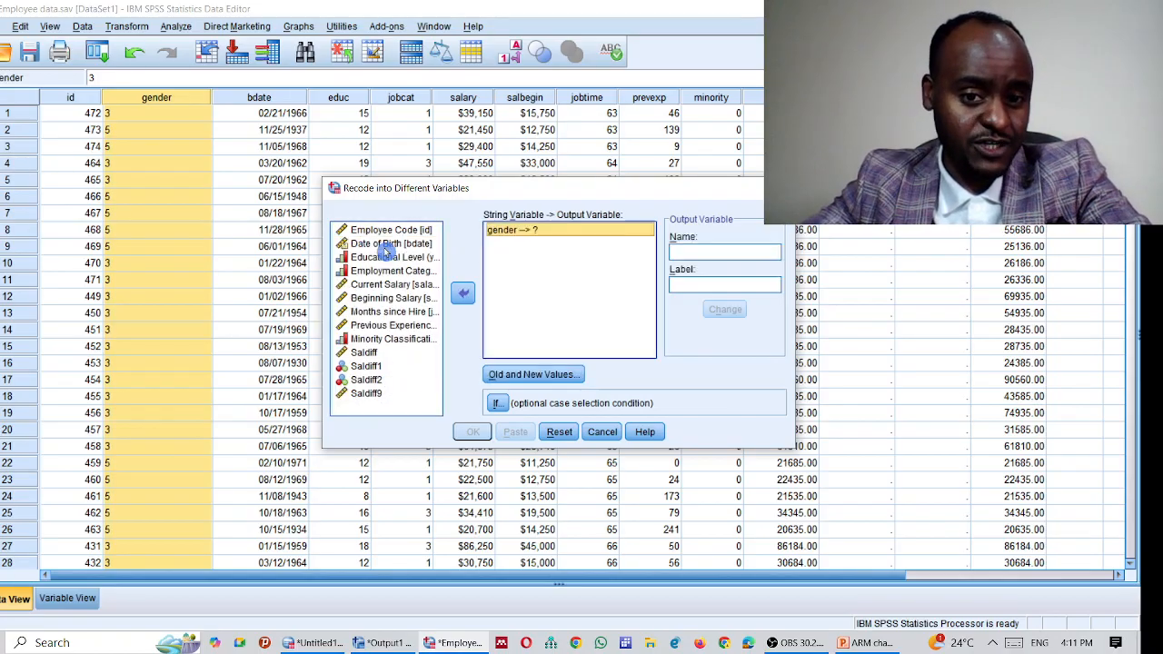
{"action": "left_click", "coordinate": [688, 251]}
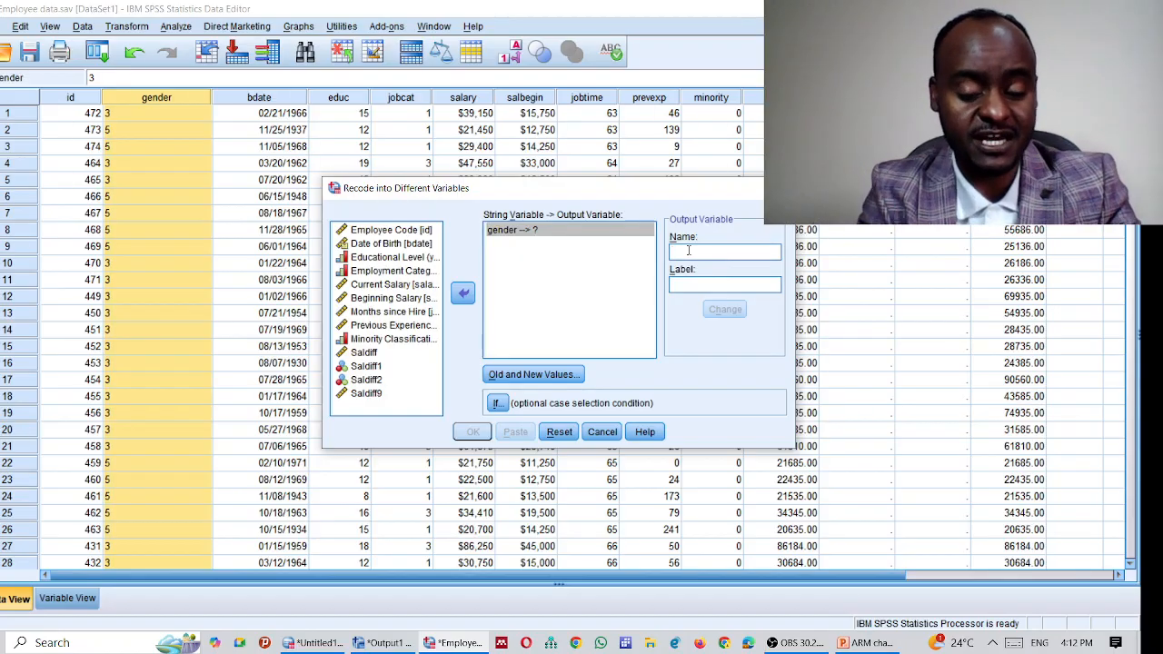
{"action": "type", "text": "genderstring"}
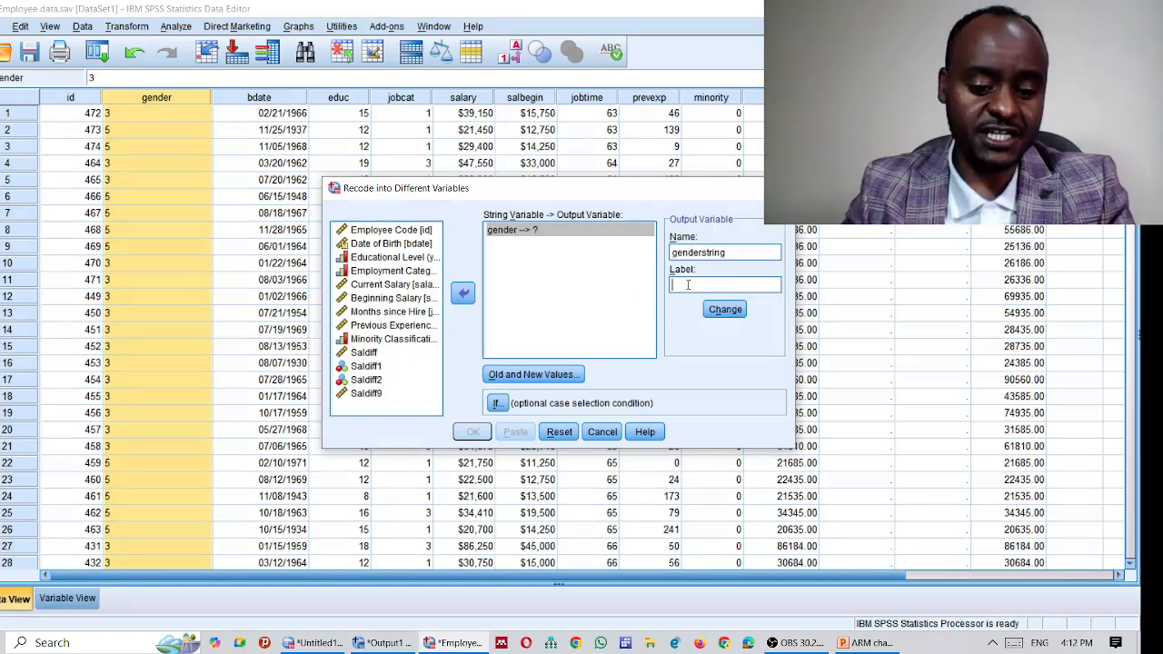
{"action": "left_click", "coordinate": [687, 284]}
{"action": "type", "text": "Gender"}
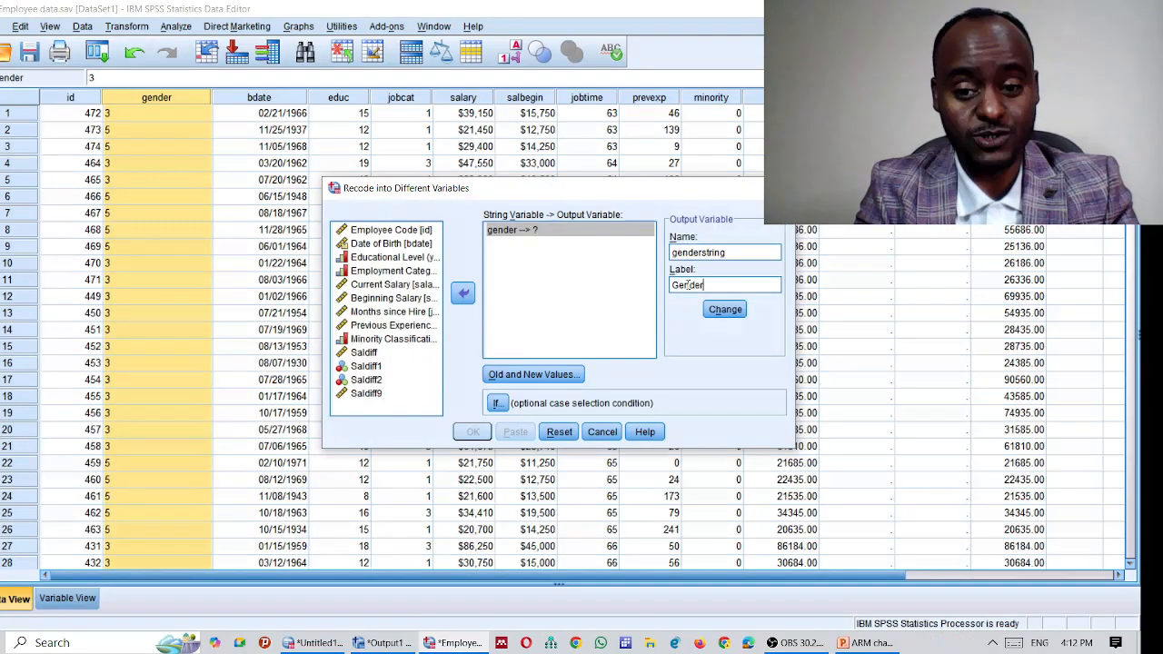
{"action": "type", "text": " as a "}
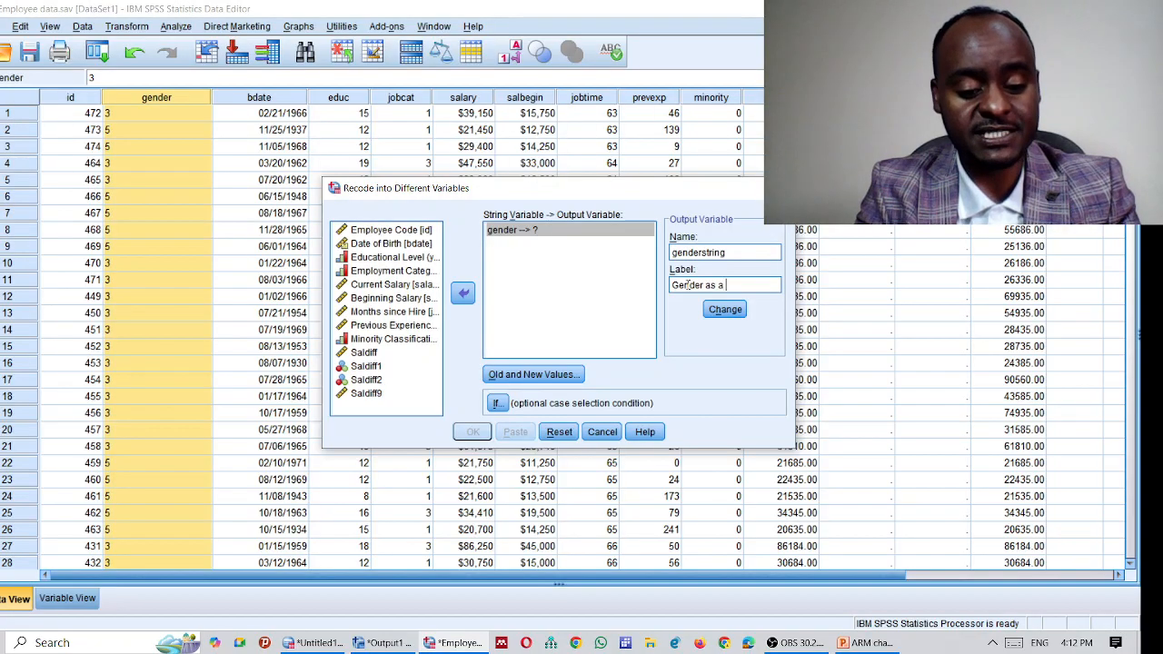
{"action": "type", "text": "string v"}
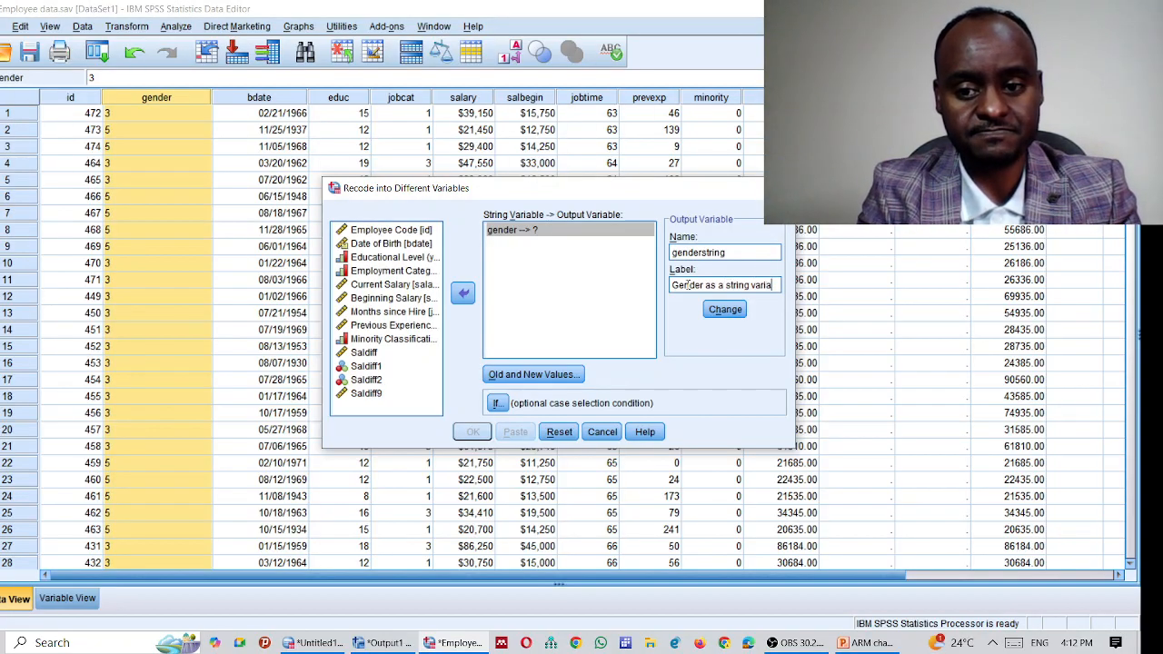
{"action": "type", "text": "ariable"}
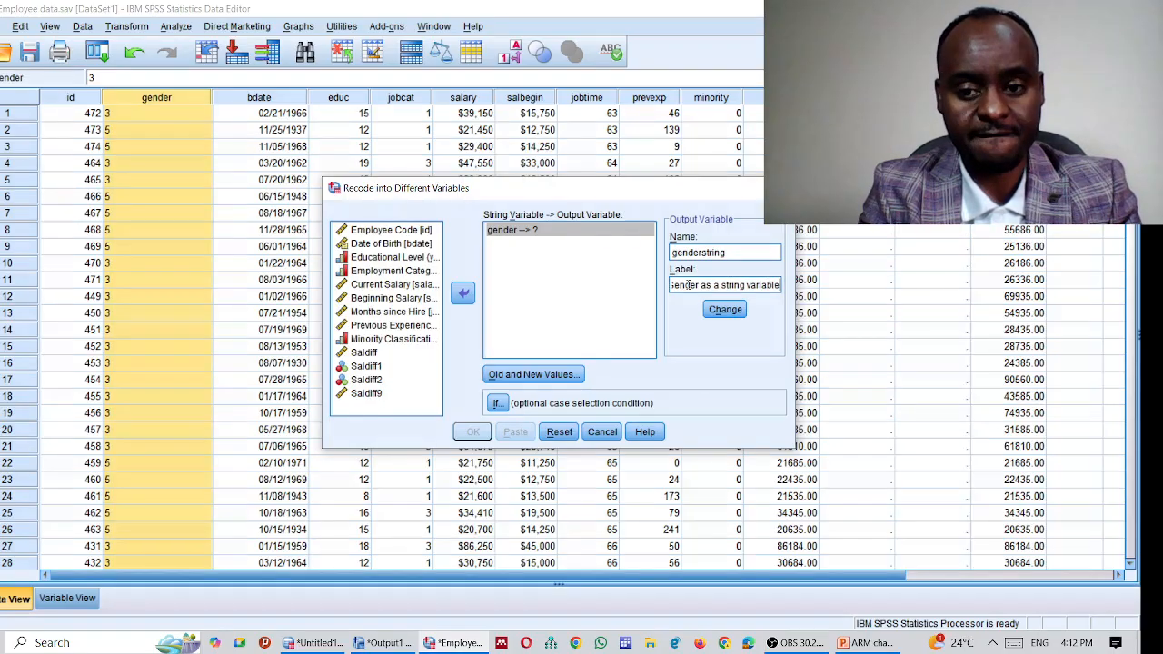
{"action": "left_click", "coordinate": [725, 309]}
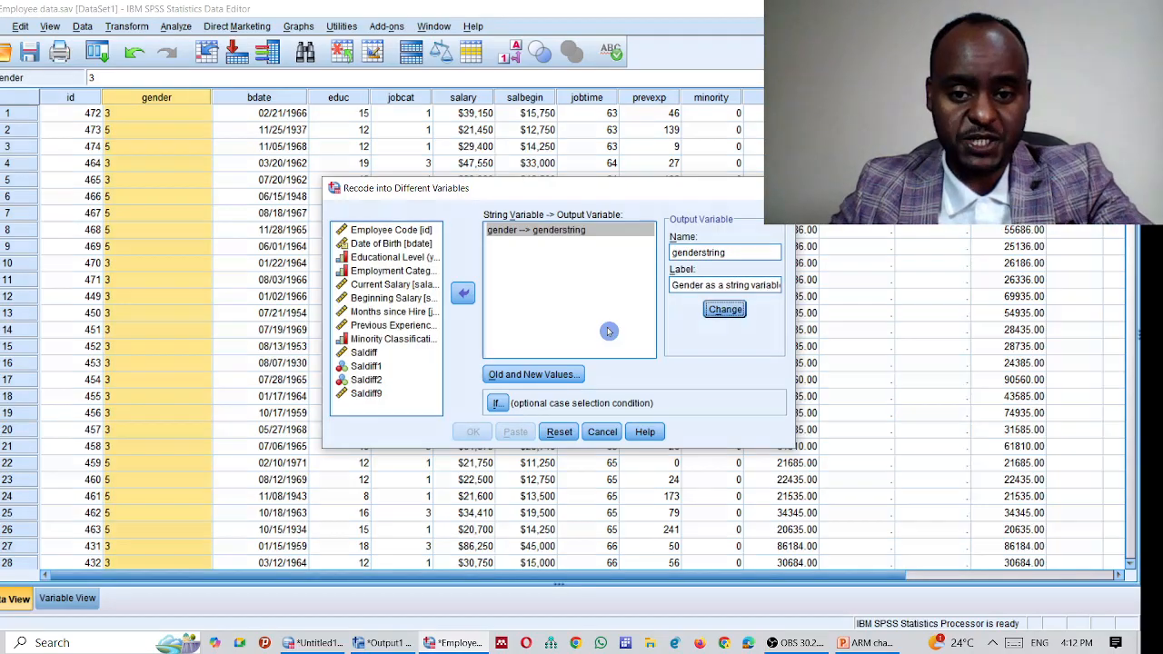
Open the old and new value definitions and add a rule that maps the old value 3 to 0
{"action": "left_click", "coordinate": [524, 382]}
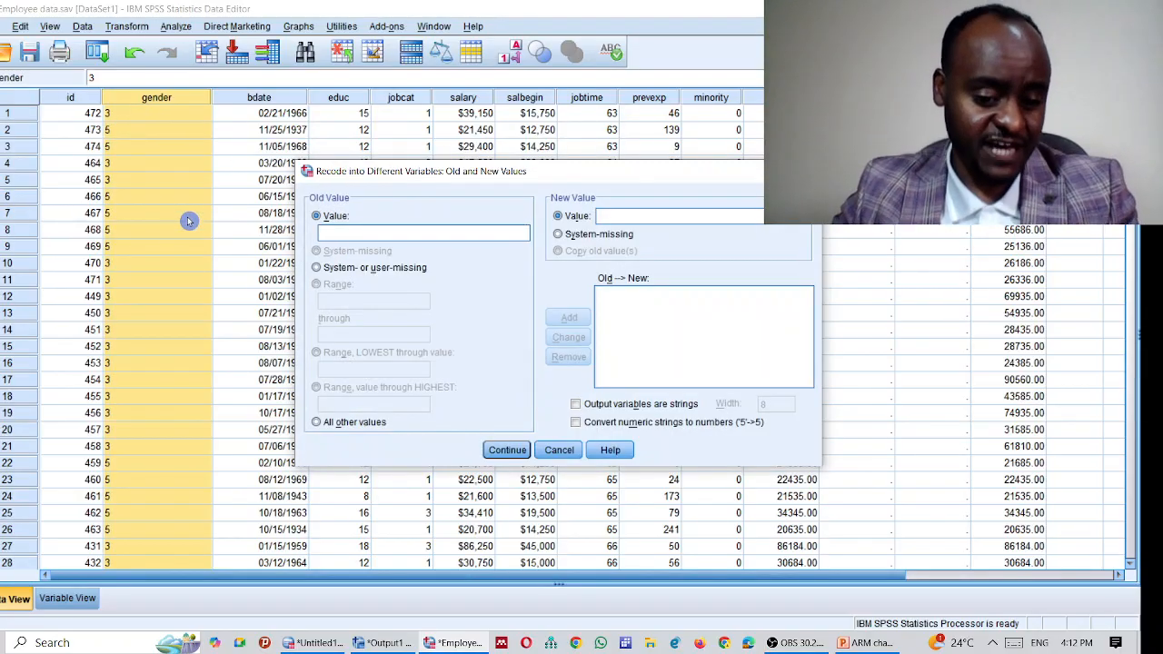
{"action": "type", "text": "3"}
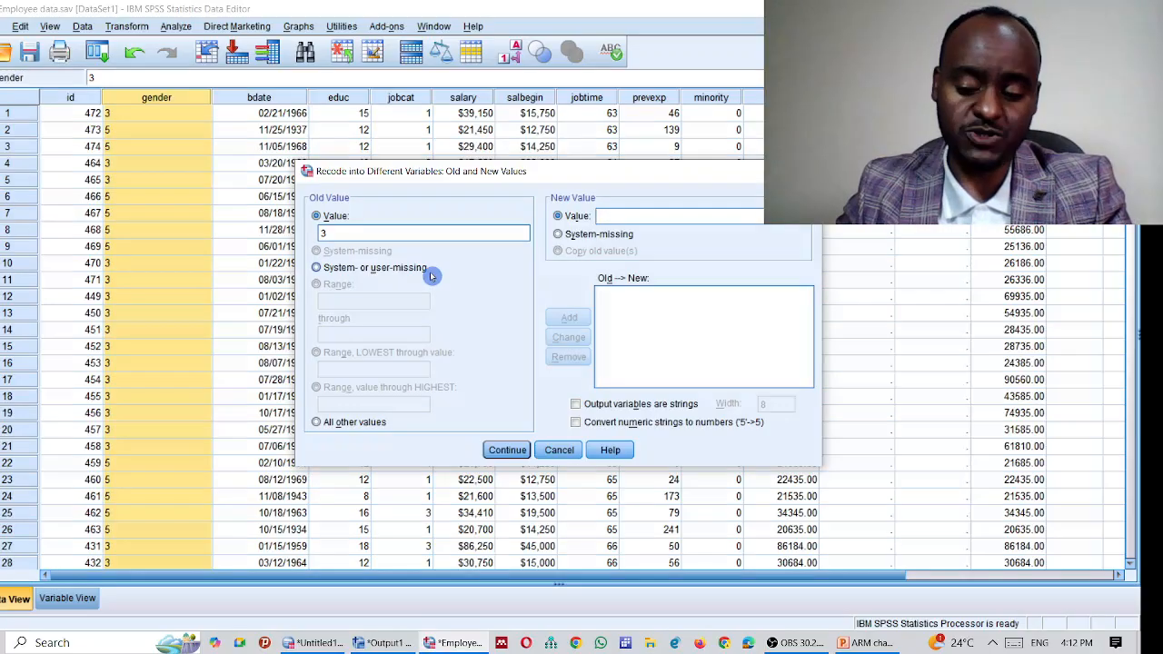
{"action": "type", "text": "0"}
{"action": "left_click", "coordinate": [570, 319]}
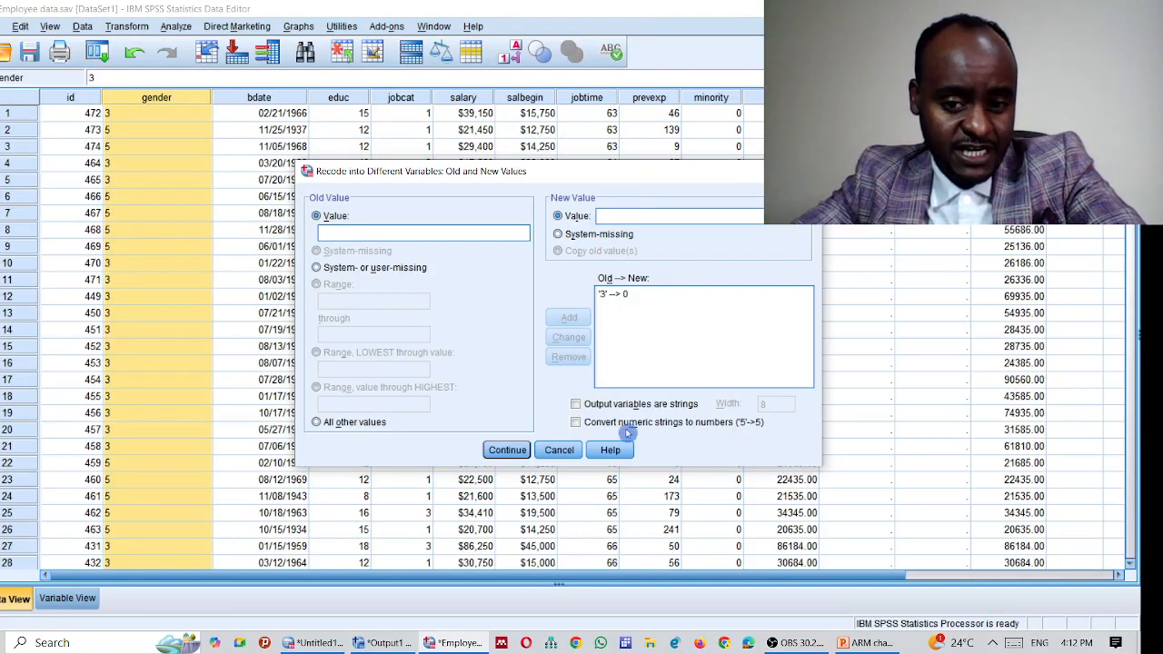
Add a rule that maps the old value 5 to 1 and run the recode into genderstring
{"action": "left_click", "coordinate": [626, 214]}
{"action": "type", "text": "1"}
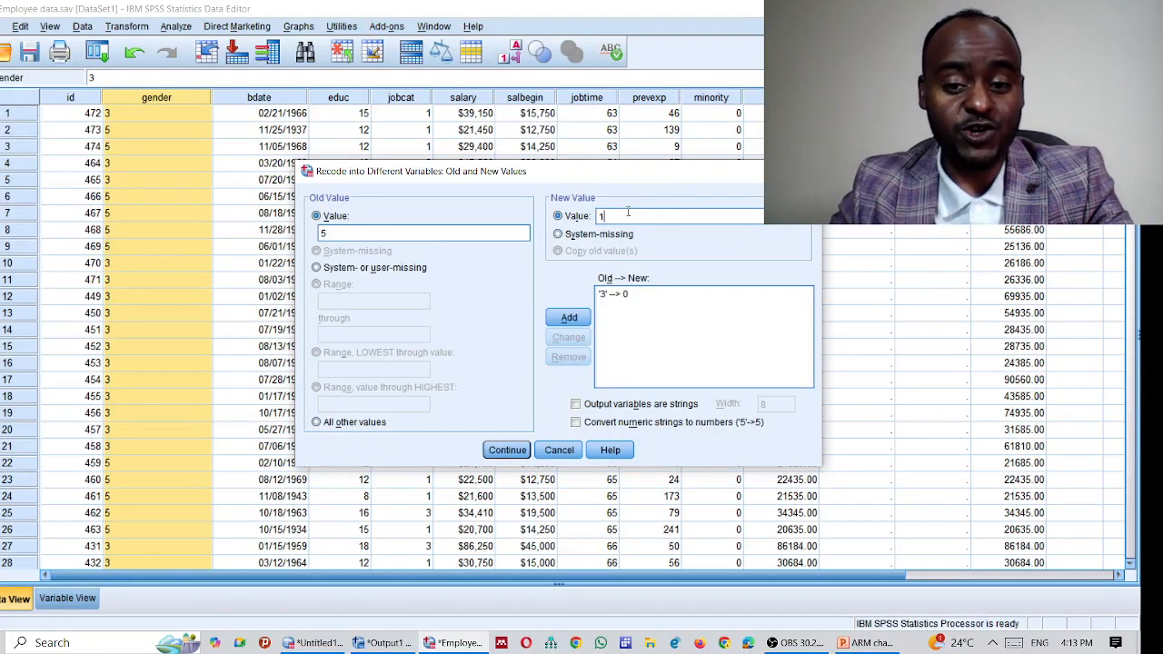
{"action": "left_click", "coordinate": [571, 317]}
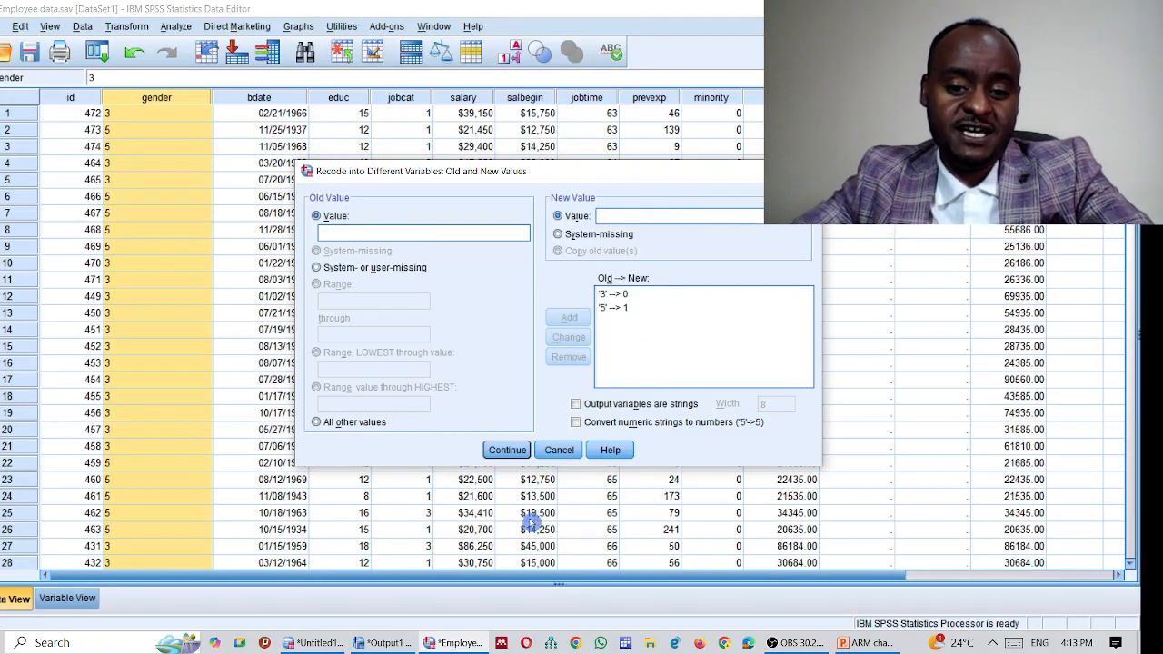
{"action": "left_click", "coordinate": [506, 450]}
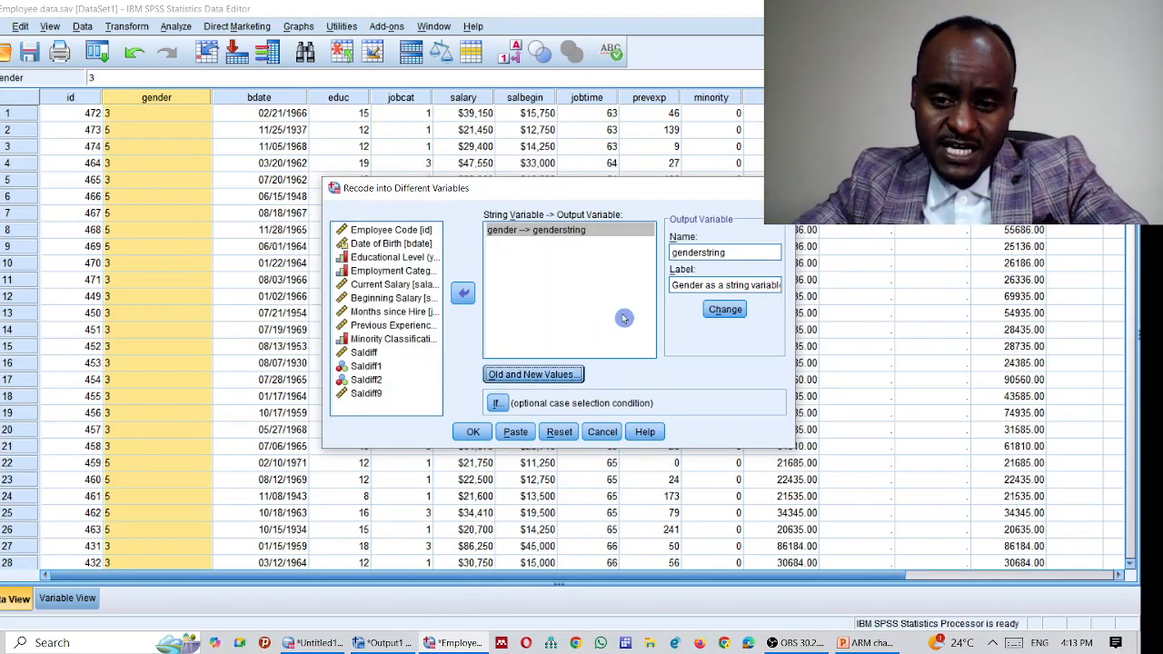
{"action": "left_click", "coordinate": [470, 434]}
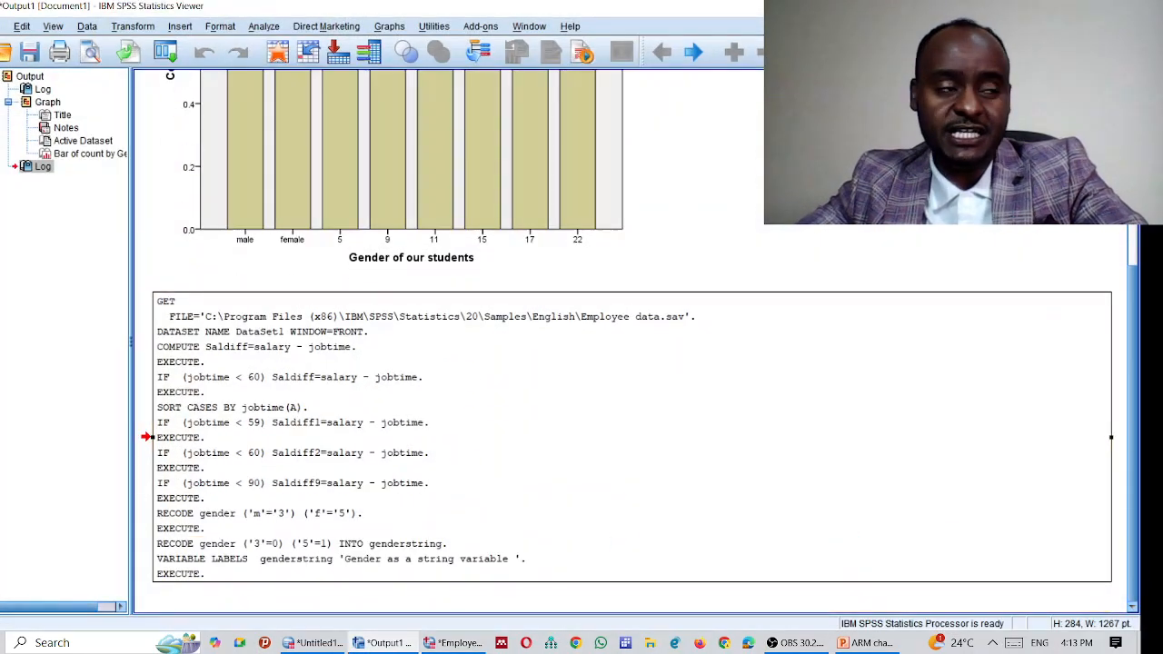
Switch back to the Employee data file and check the definition of the genderstring variable in Variable View
{"action": "key", "text": "alt+Tab"}
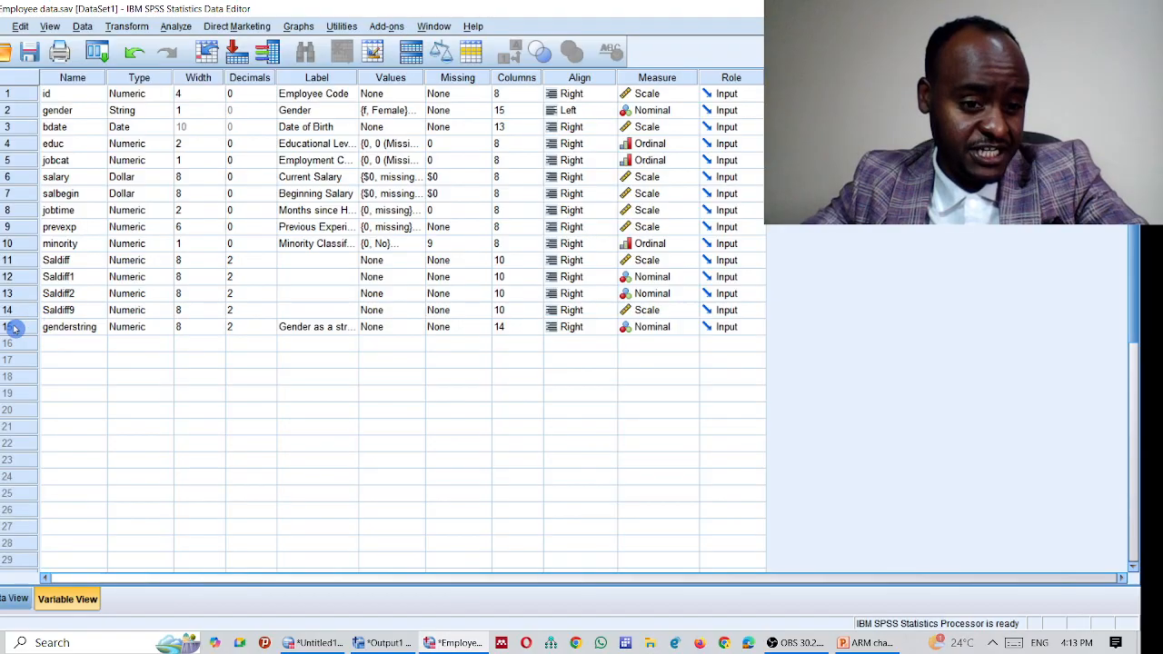
{"action": "left_click", "coordinate": [14, 329]}
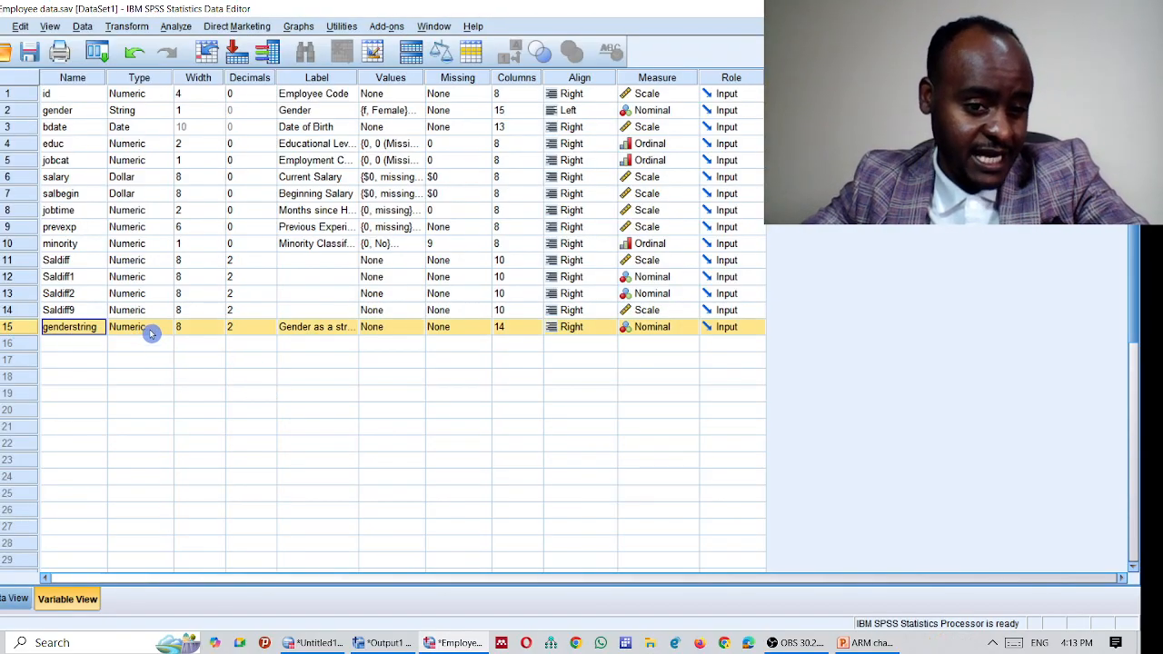
{"action": "left_click", "coordinate": [151, 329]}
Examine the recoded values in the genderstring column of the Employee data file in Data View
{"action": "left_click", "coordinate": [5, 599]}
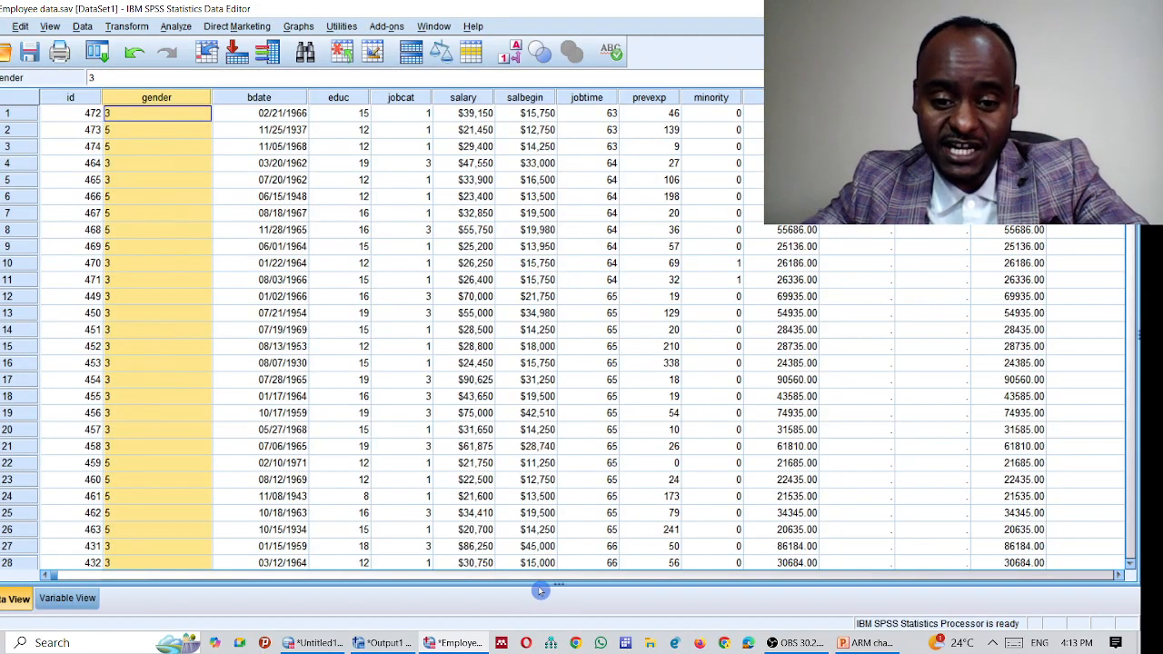
{"action": "left_click", "coordinate": [692, 448]}
{"action": "key", "text": "Right"}
{"action": "key", "text": "Right"}
{"action": "key", "text": "Right"}
{"action": "key", "text": "Right"}
{"action": "key", "text": "Right"}
{"action": "key", "text": "Right"}
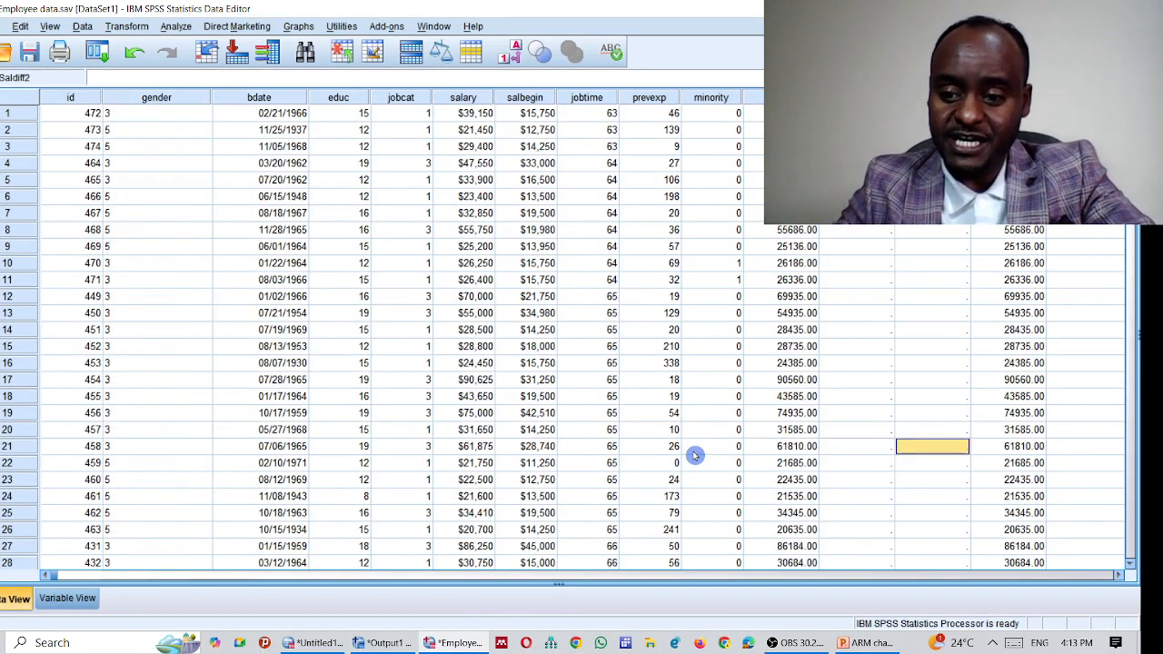
{"action": "key", "text": "Right"}
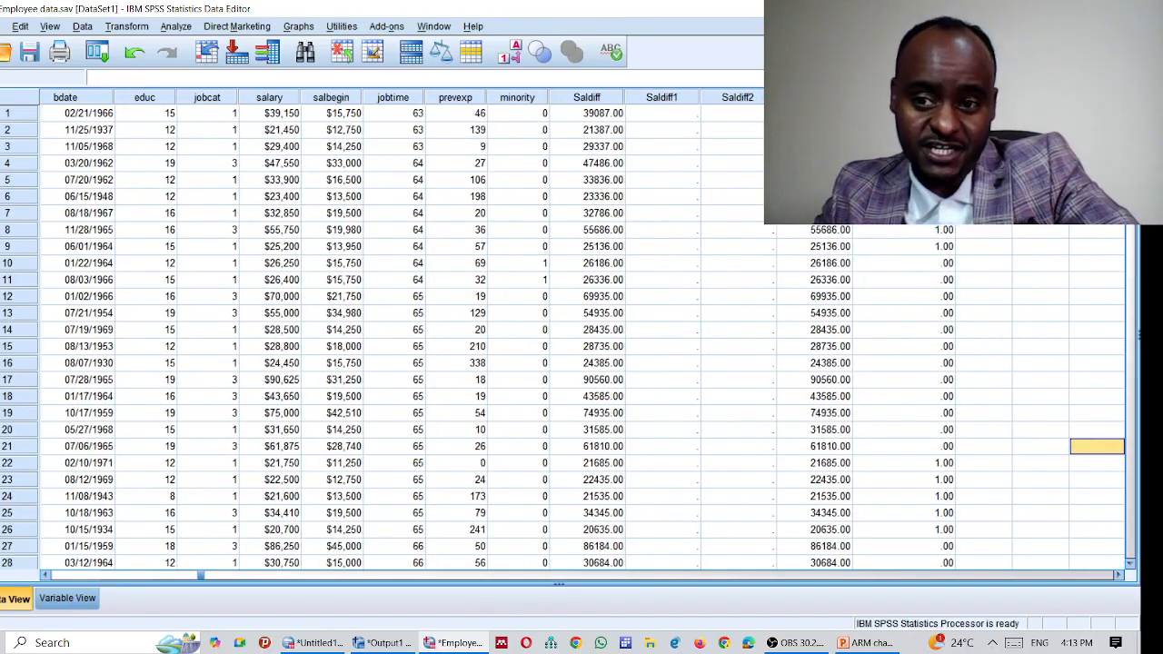
{"action": "left_click", "coordinate": [904, 97]}
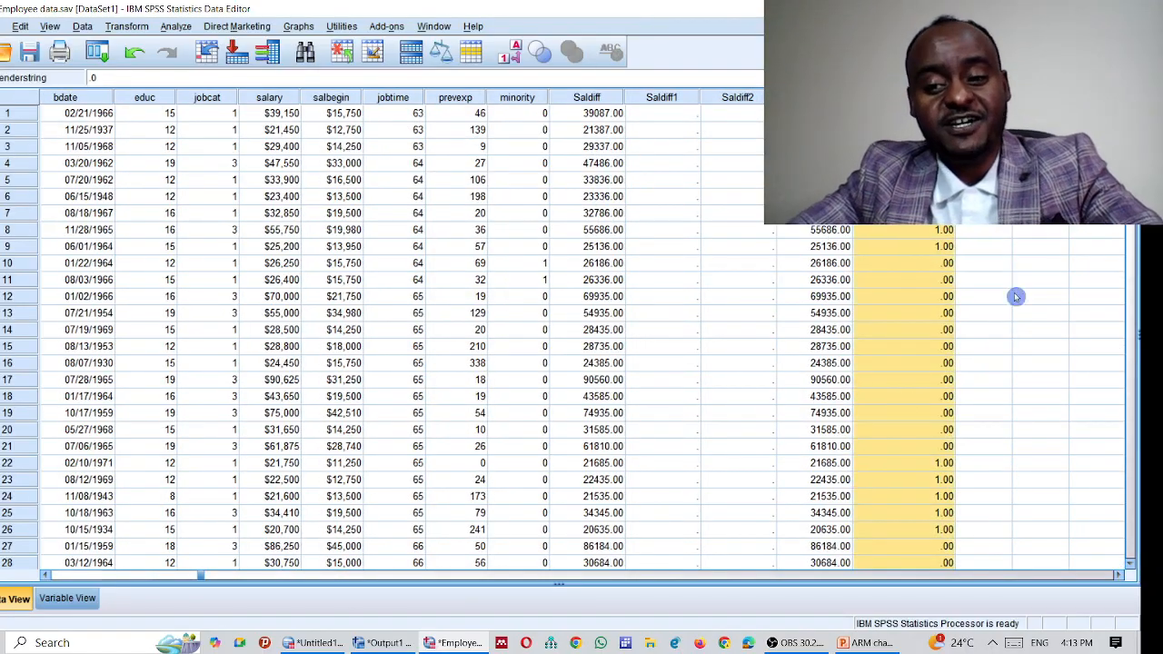
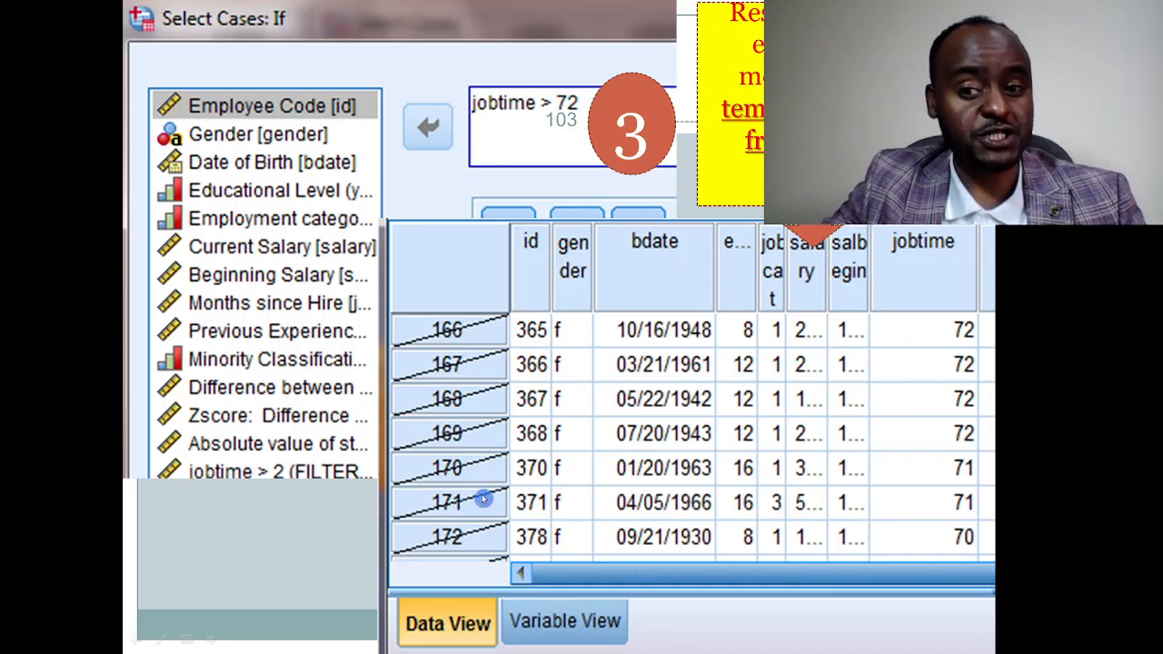
Advance to the slide about restoring all cases, end the slide show and switch to the Employee data file in SPSS
{"action": "left_click", "coordinate": [667, 270]}
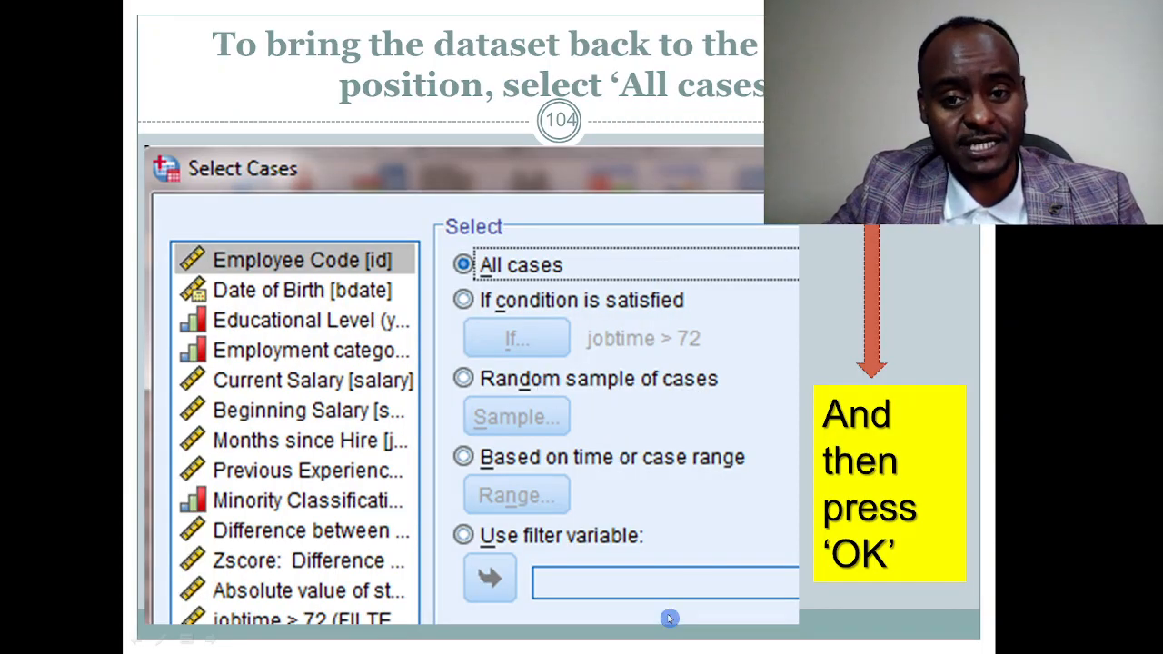
{"action": "key", "text": "Escape"}
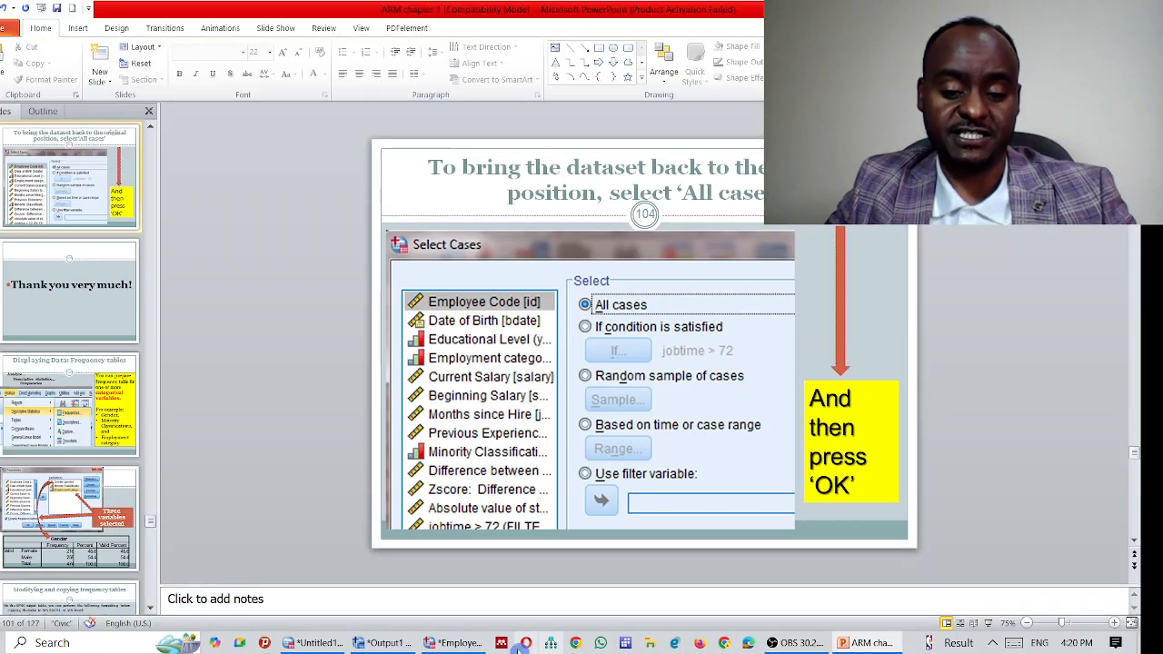
{"action": "left_click", "coordinate": [426, 641]}
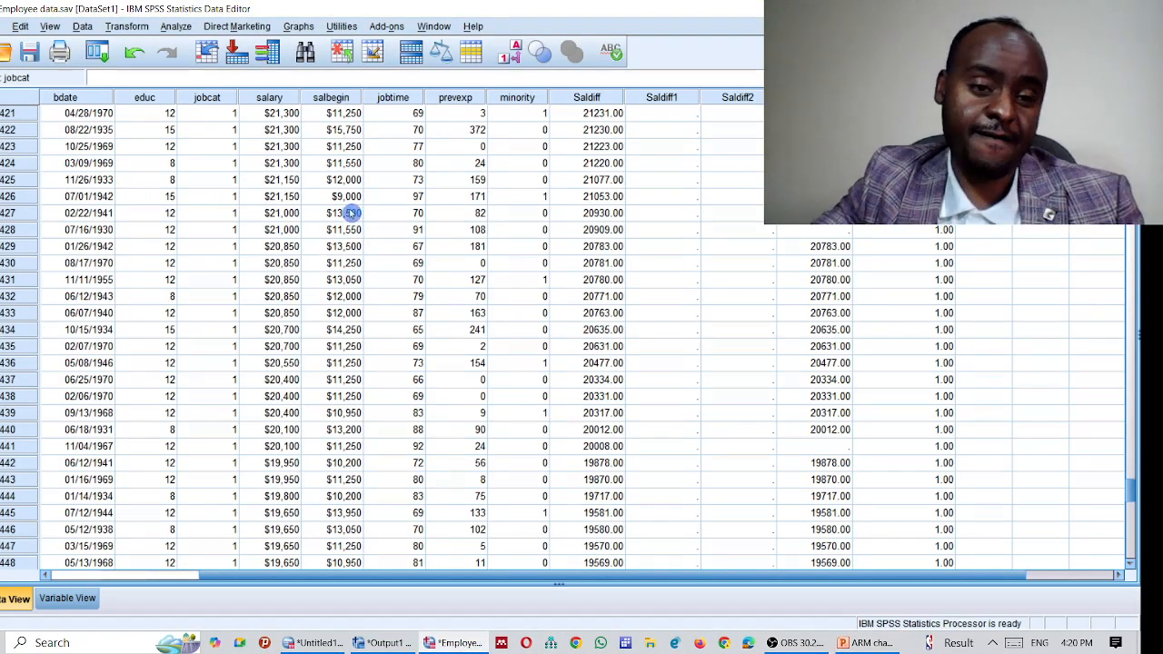
Open Select Cases, choose selection by a satisfied condition and put Months since Hire (jobtime) into the If expression
{"action": "left_click", "coordinate": [81, 27]}
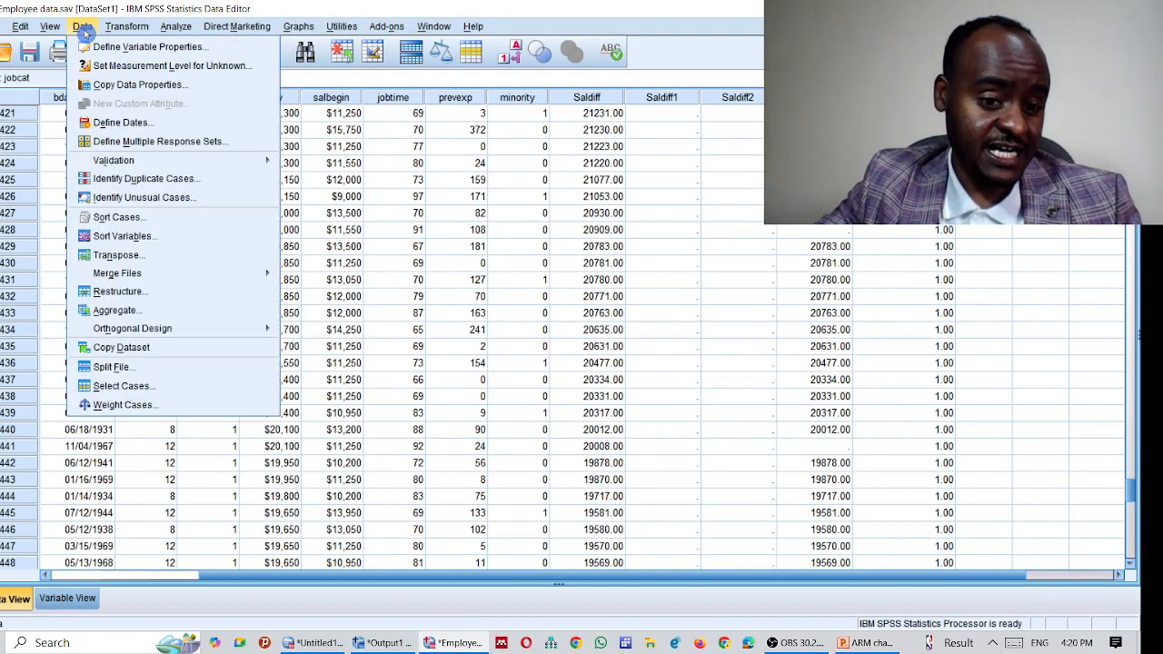
{"action": "left_click", "coordinate": [137, 388]}
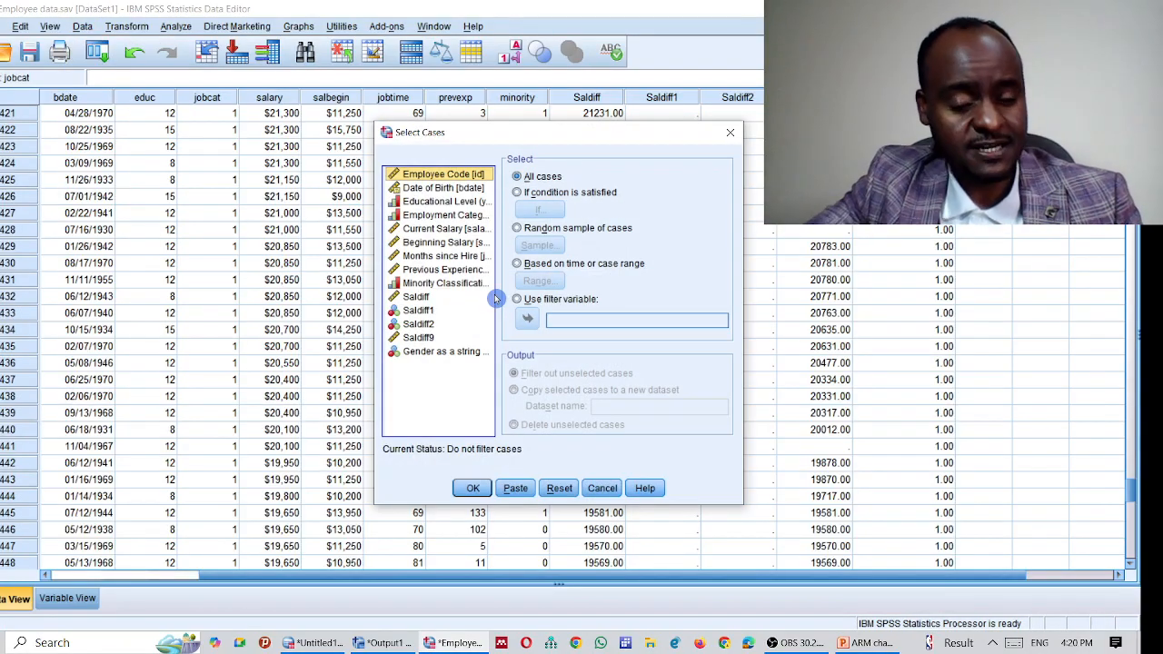
{"action": "left_click", "coordinate": [517, 192]}
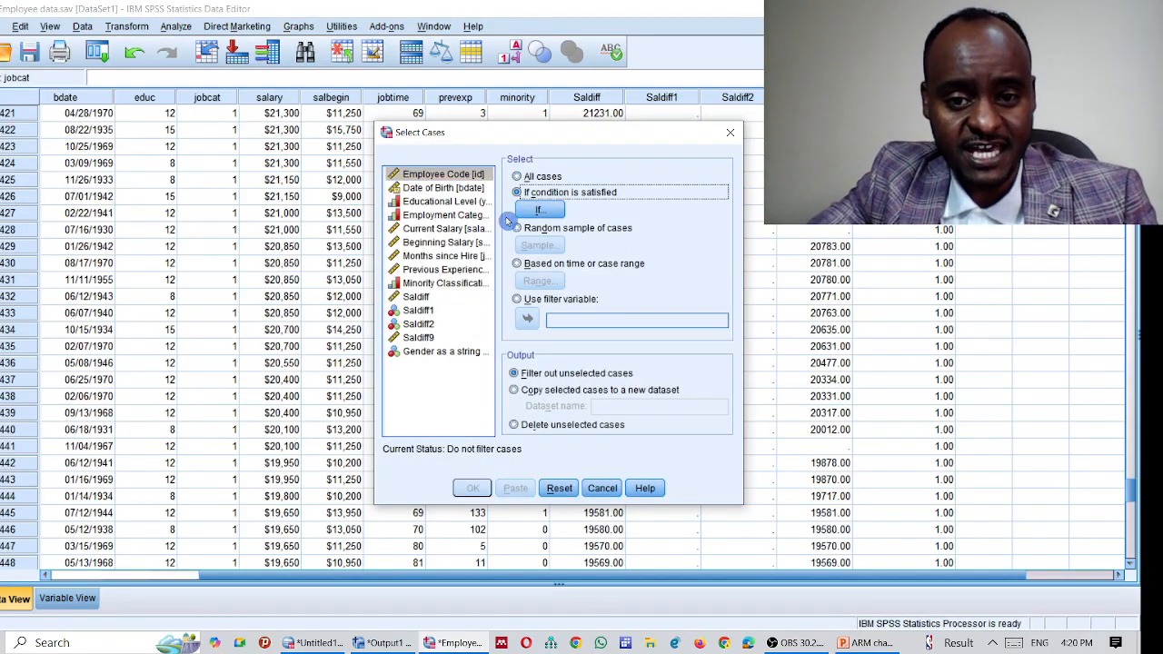
{"action": "left_click", "coordinate": [551, 212]}
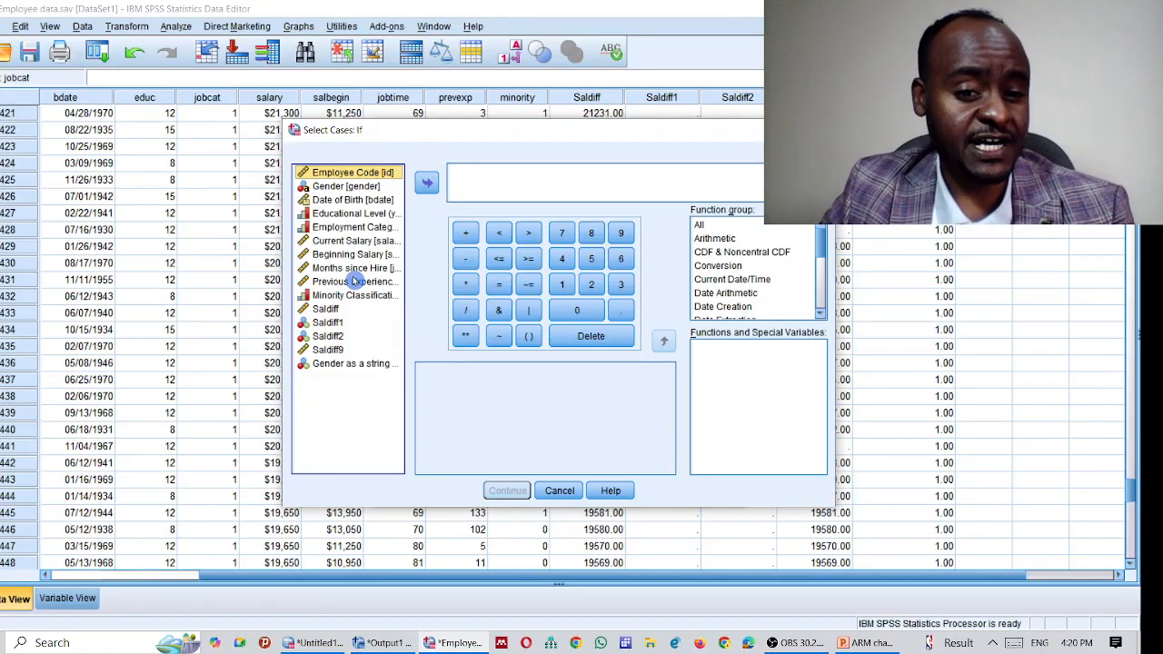
{"action": "left_click", "coordinate": [349, 267]}
{"action": "left_click", "coordinate": [426, 183]}
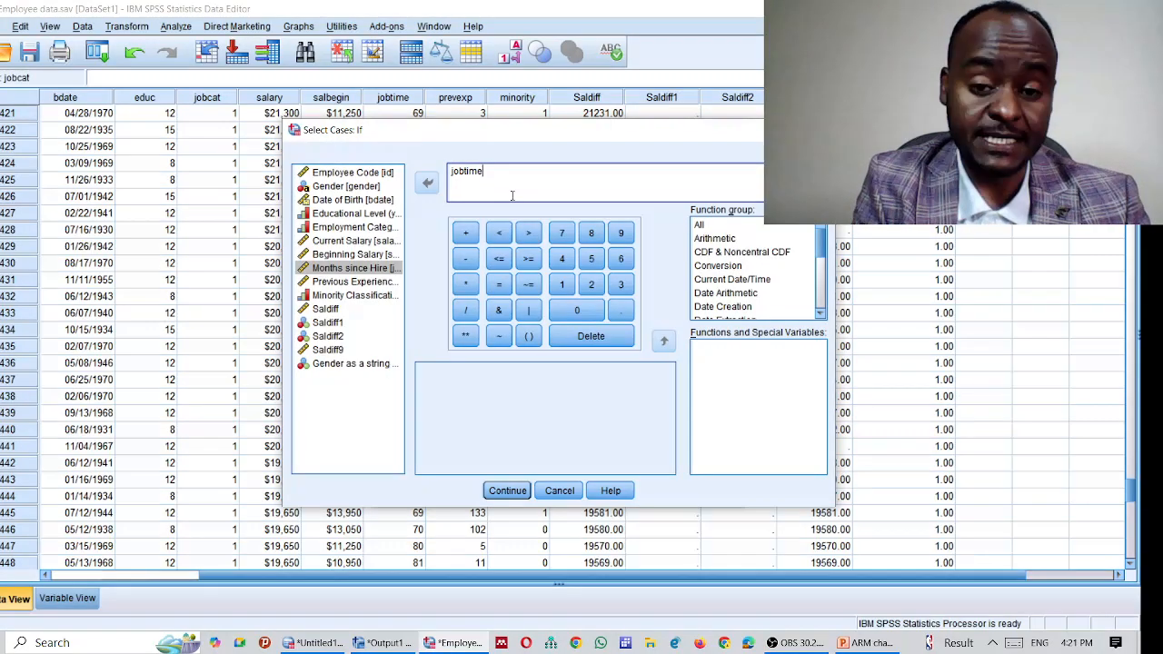
{"action": "type", "text": "<"}
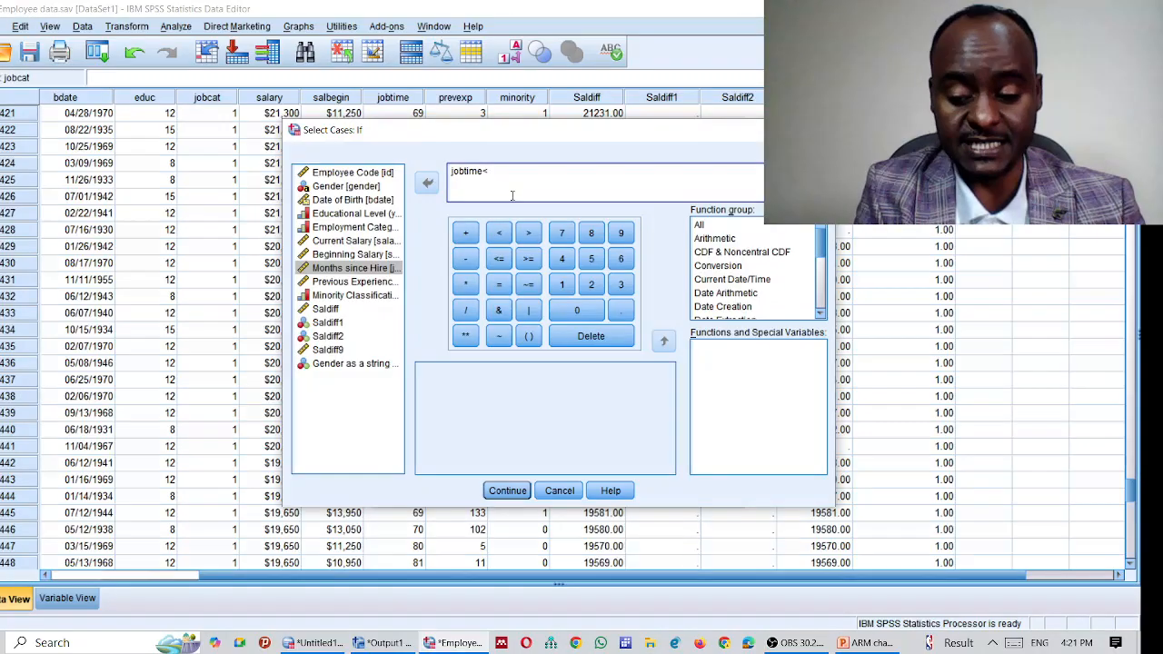
{"action": "type", "text": "72"}
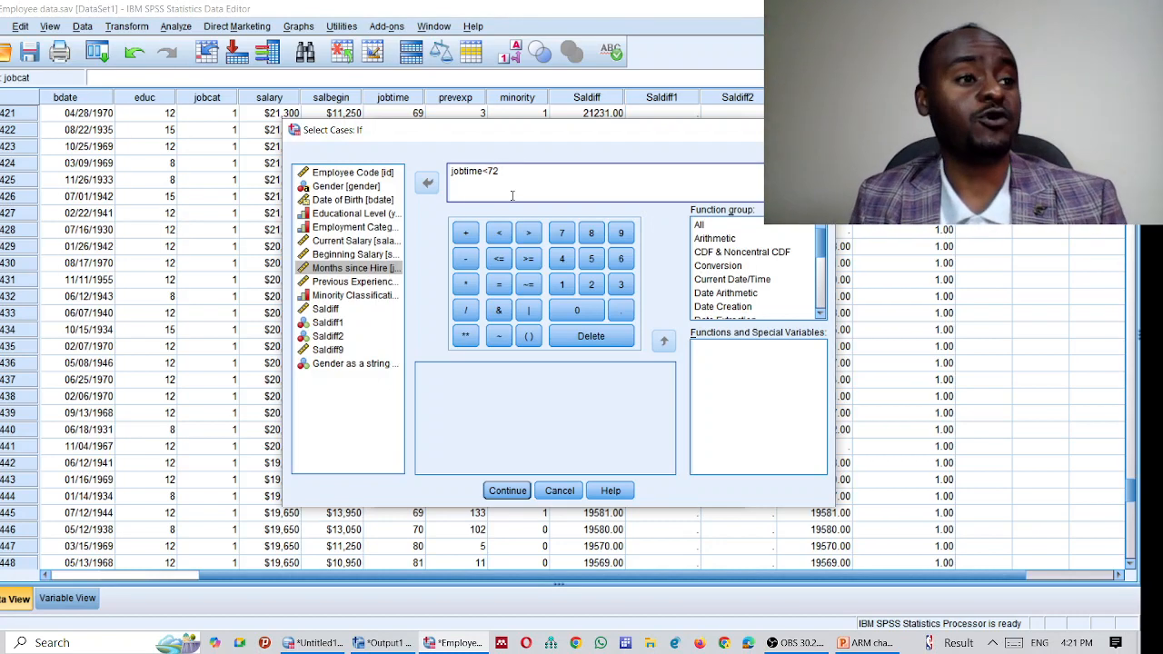
{"action": "key", "text": "BackSpace"}
{"action": "key", "text": "BackSpace"}
{"action": "key", "text": "BackSpace"}
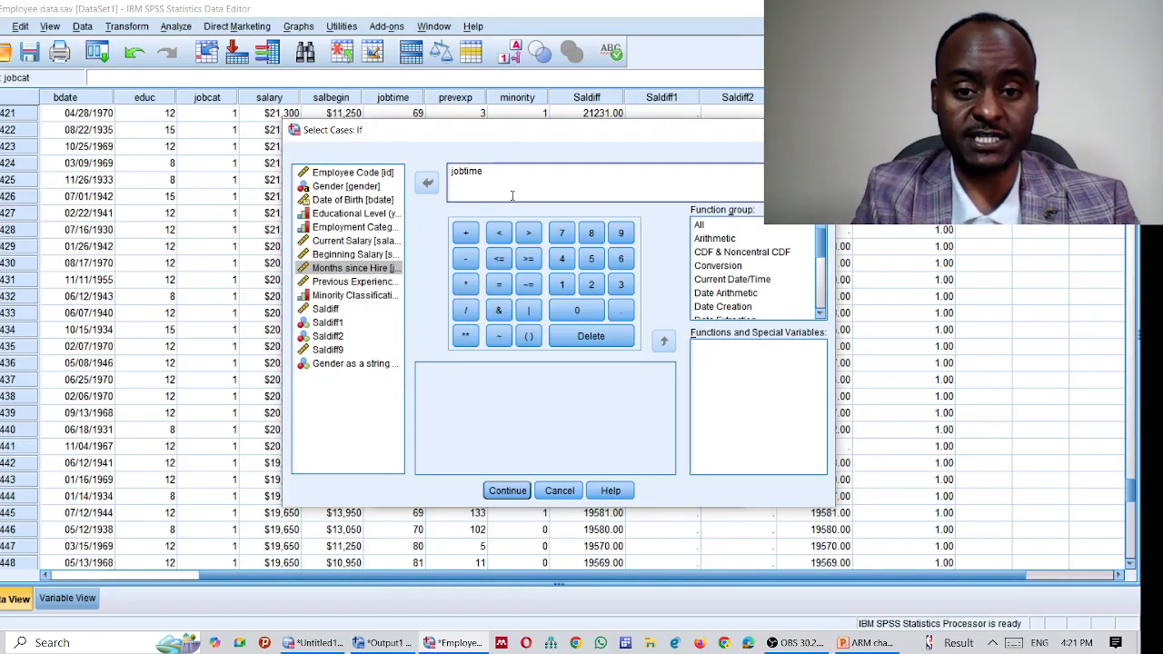
Complete the selection condition as jobtime>72 and apply it, filtering out the unselected cases
{"action": "type", "text": ">"}
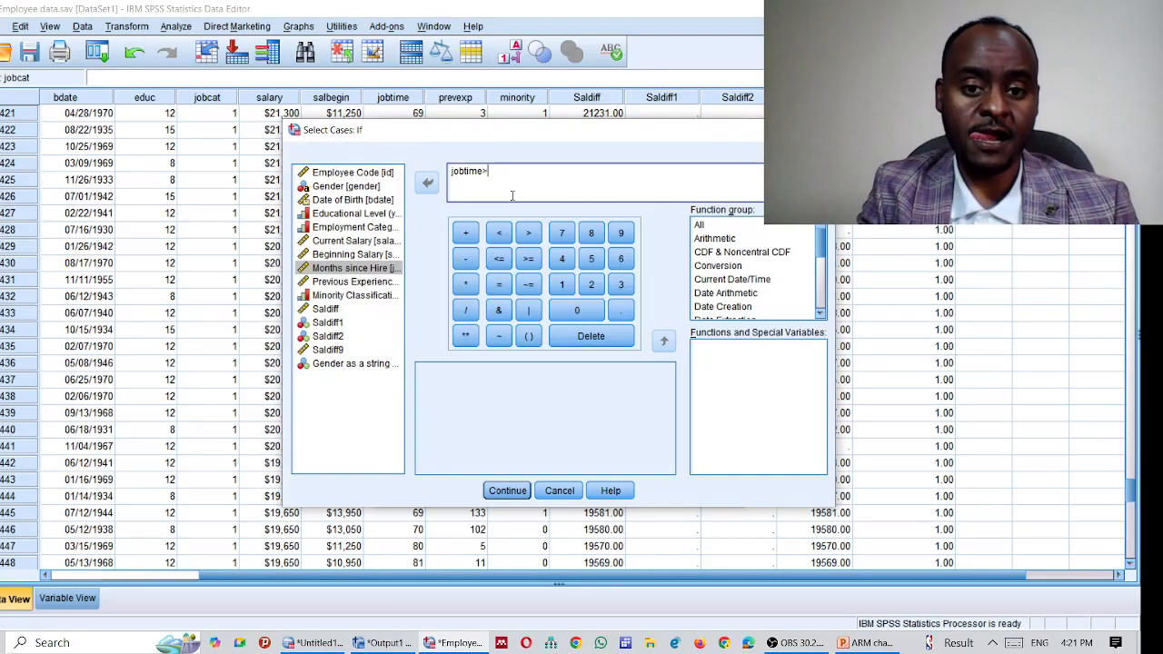
{"action": "type", "text": "72"}
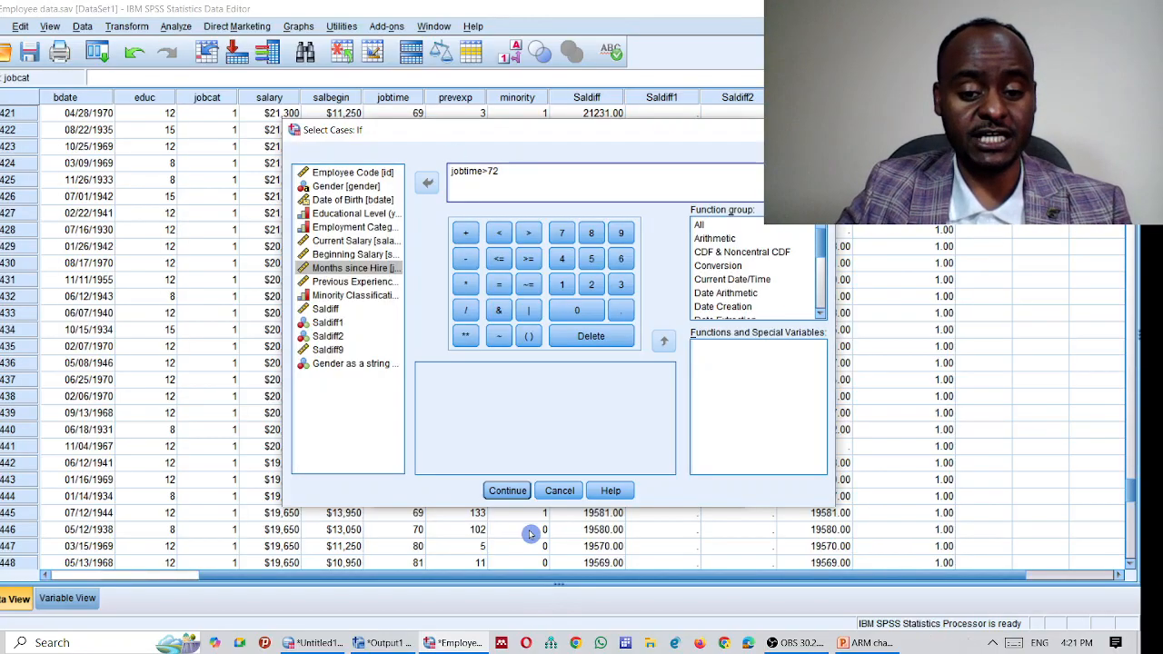
{"action": "left_click", "coordinate": [511, 492]}
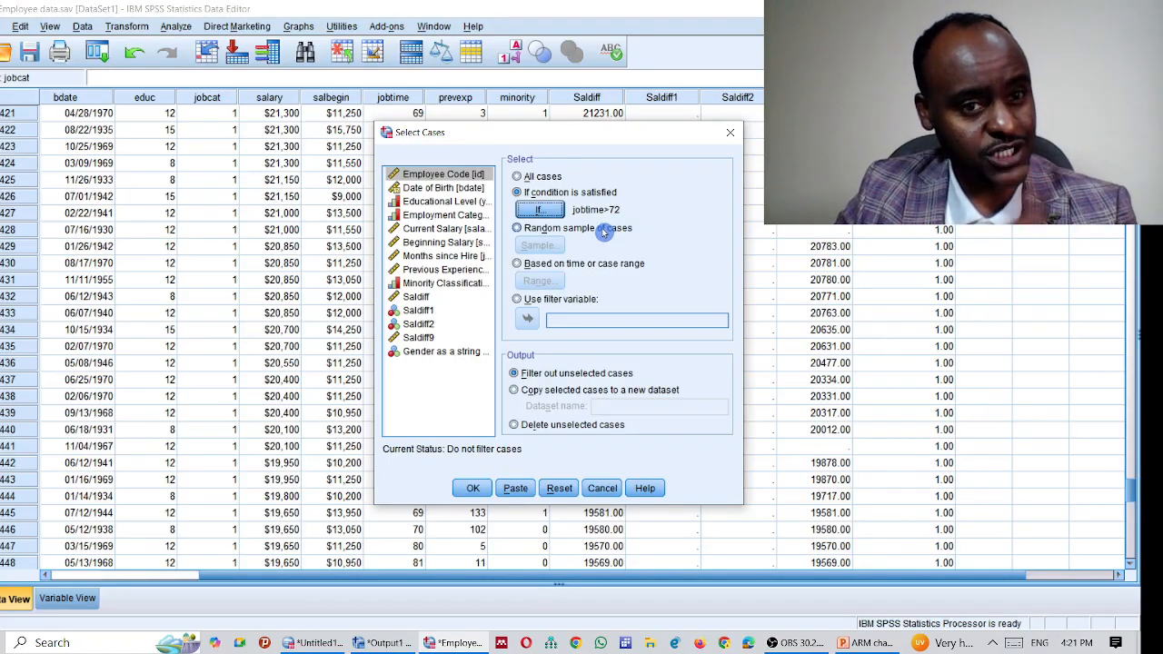
{"action": "left_click", "coordinate": [470, 487]}
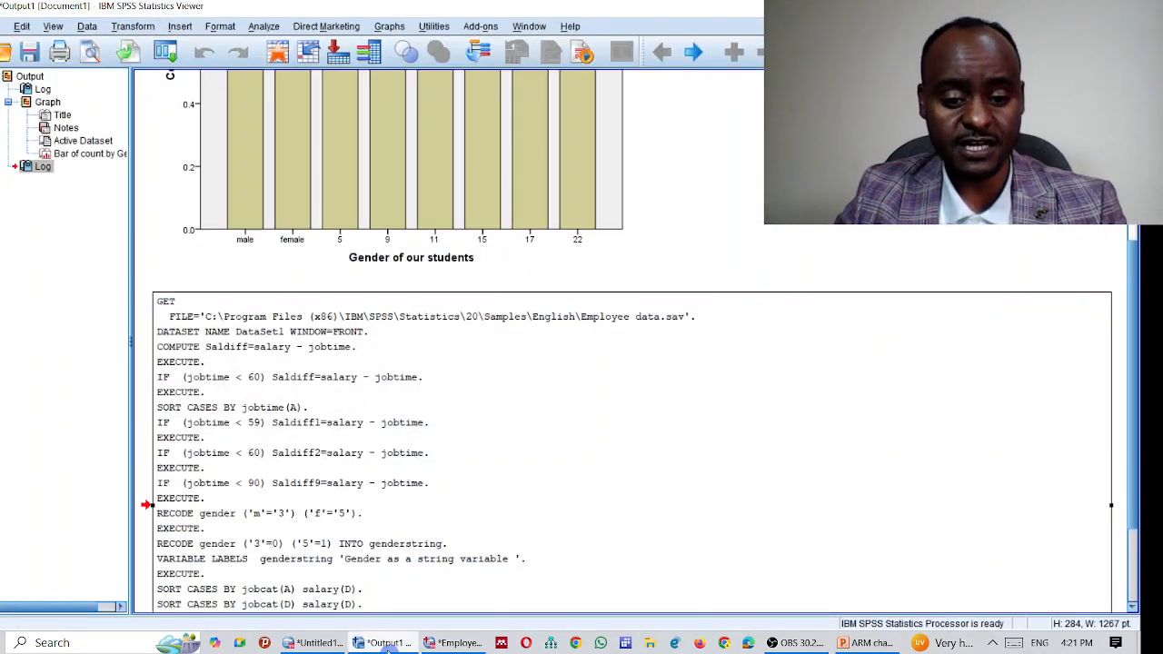
Return to the Employee data file and compare the jobtime values of the crossed-out cases with those still selected
{"action": "left_click", "coordinate": [454, 642]}
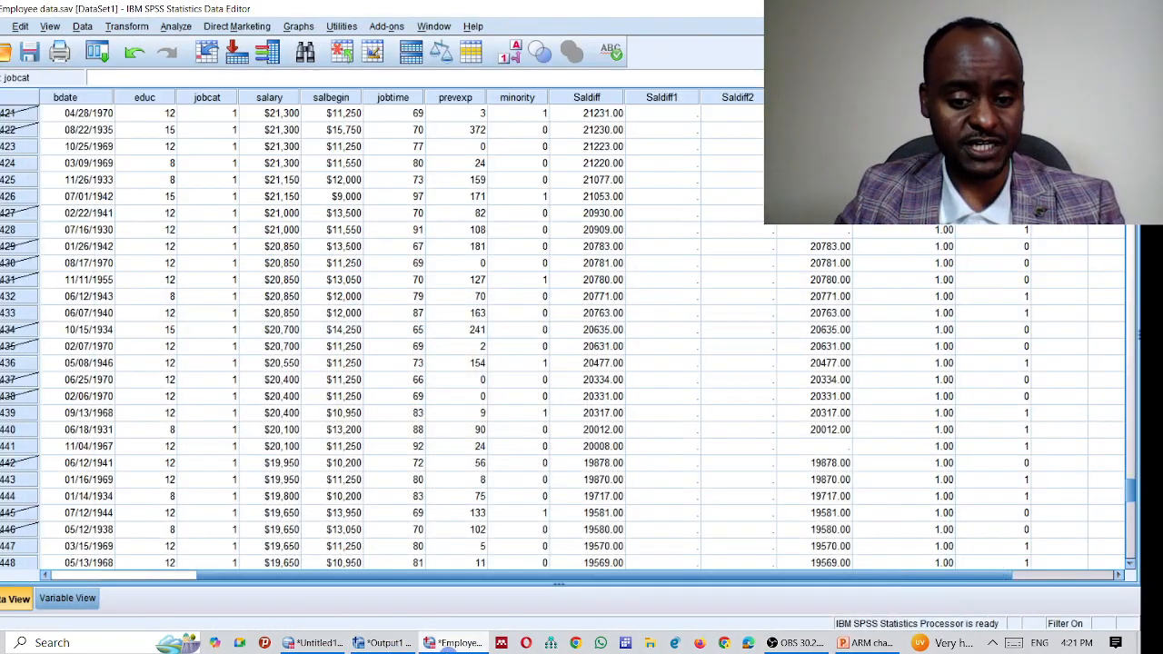
{"action": "left_click", "coordinate": [8, 332]}
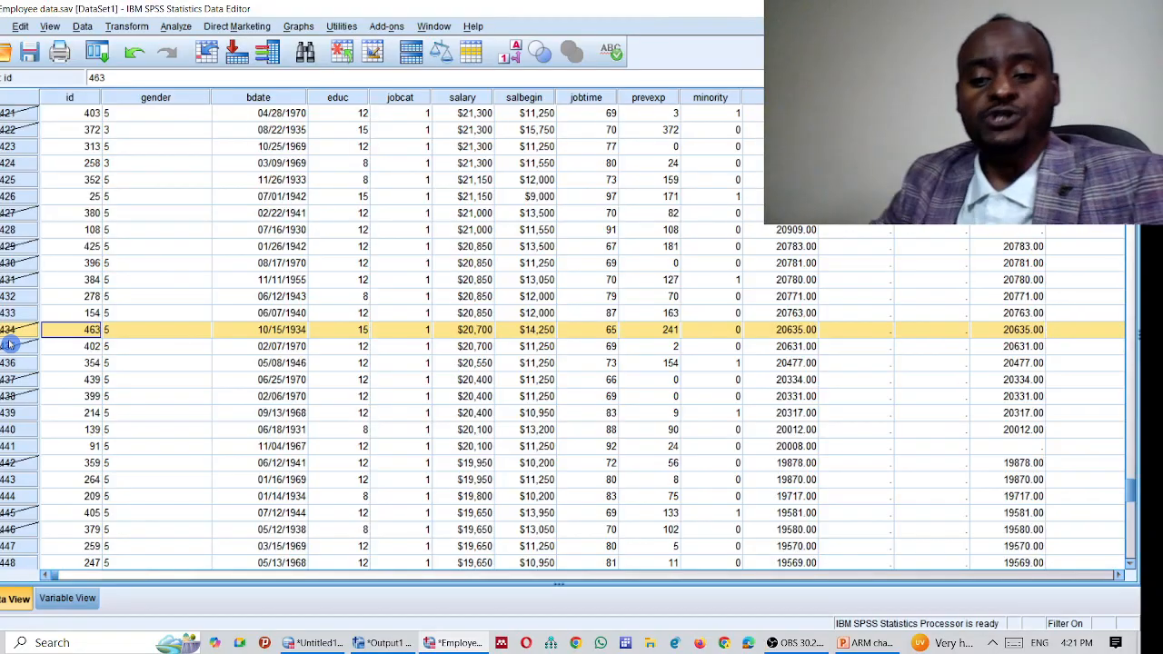
{"action": "left_click", "coordinate": [605, 329]}
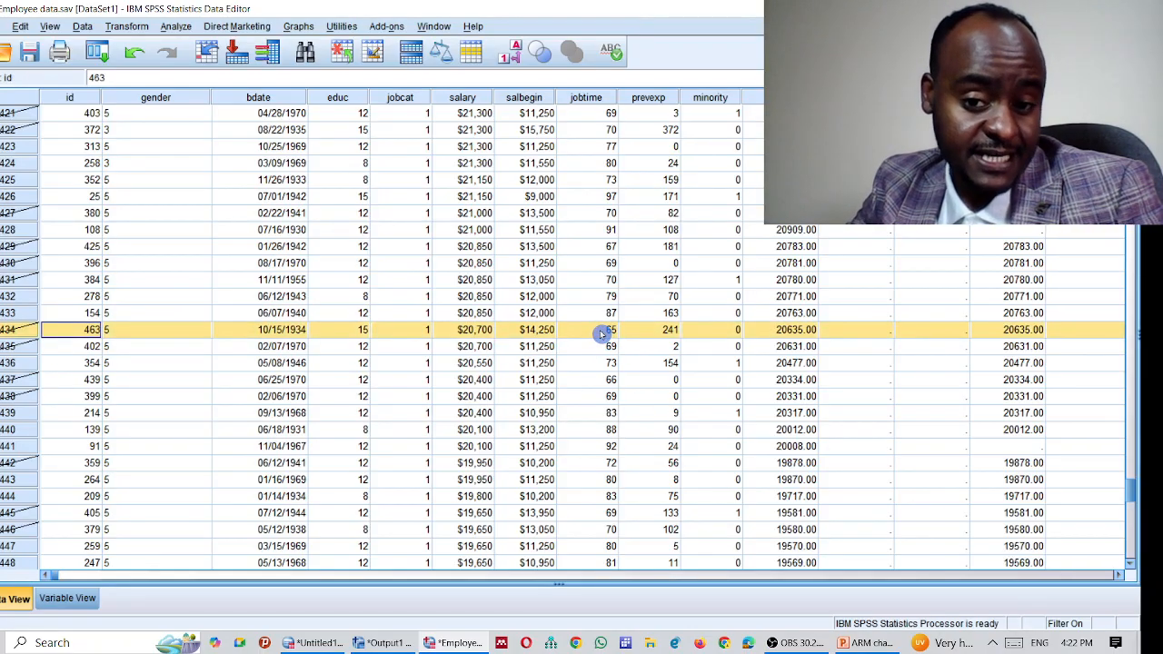
{"action": "left_click", "coordinate": [9, 115]}
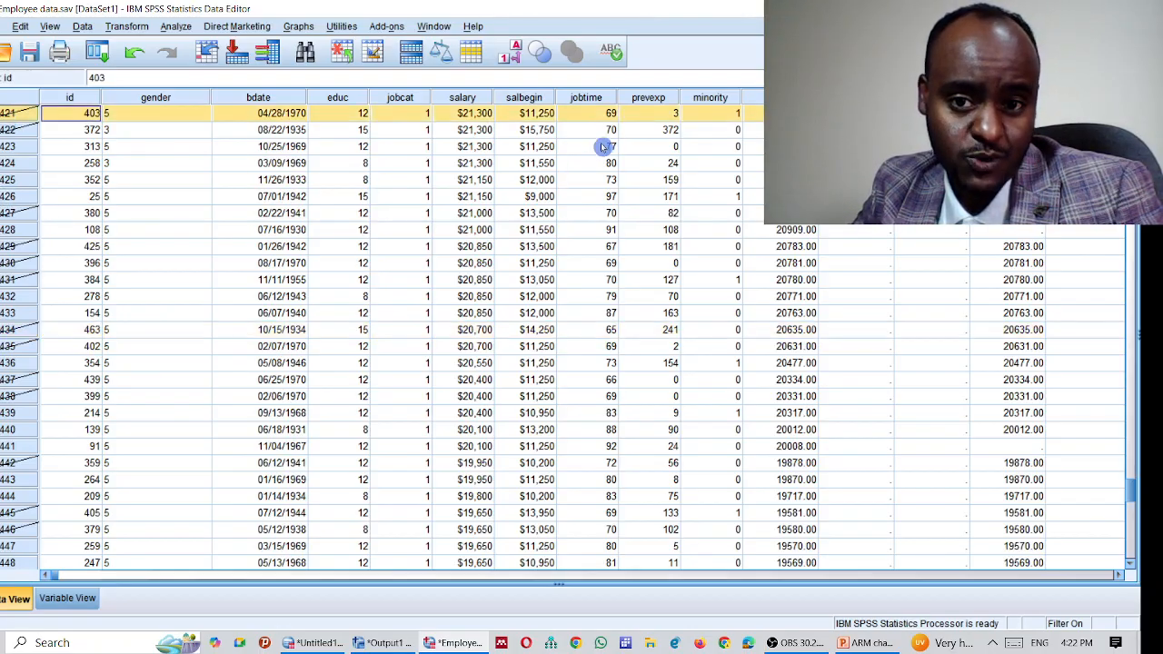
{"action": "left_click", "coordinate": [24, 148]}
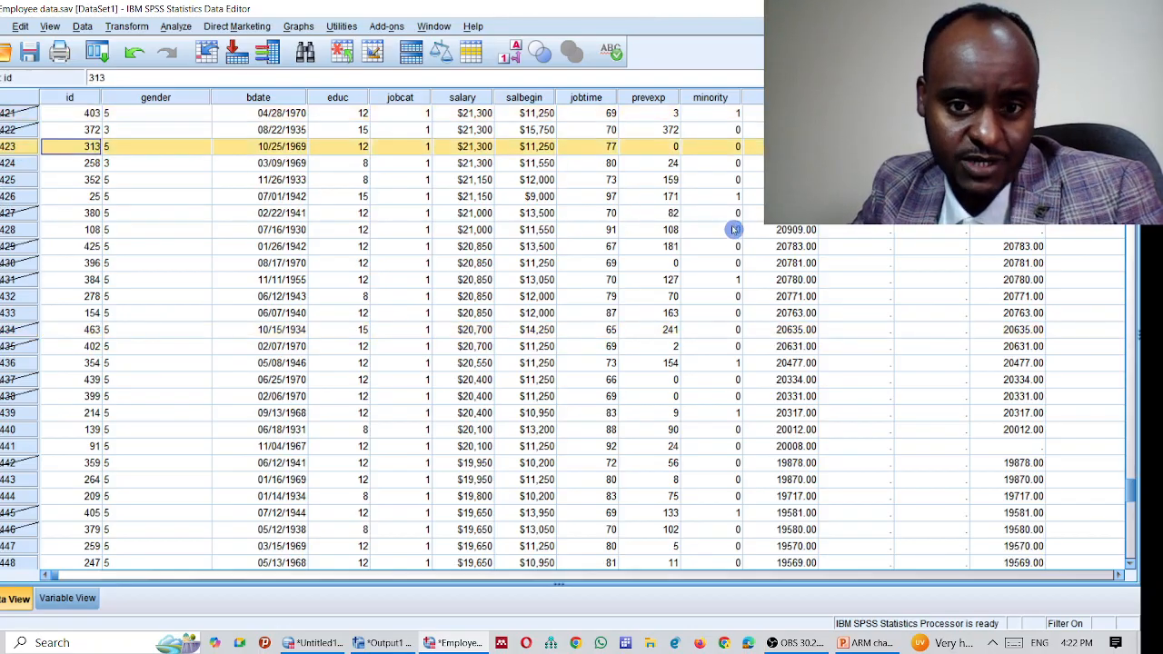
{"action": "left_click", "coordinate": [599, 149]}
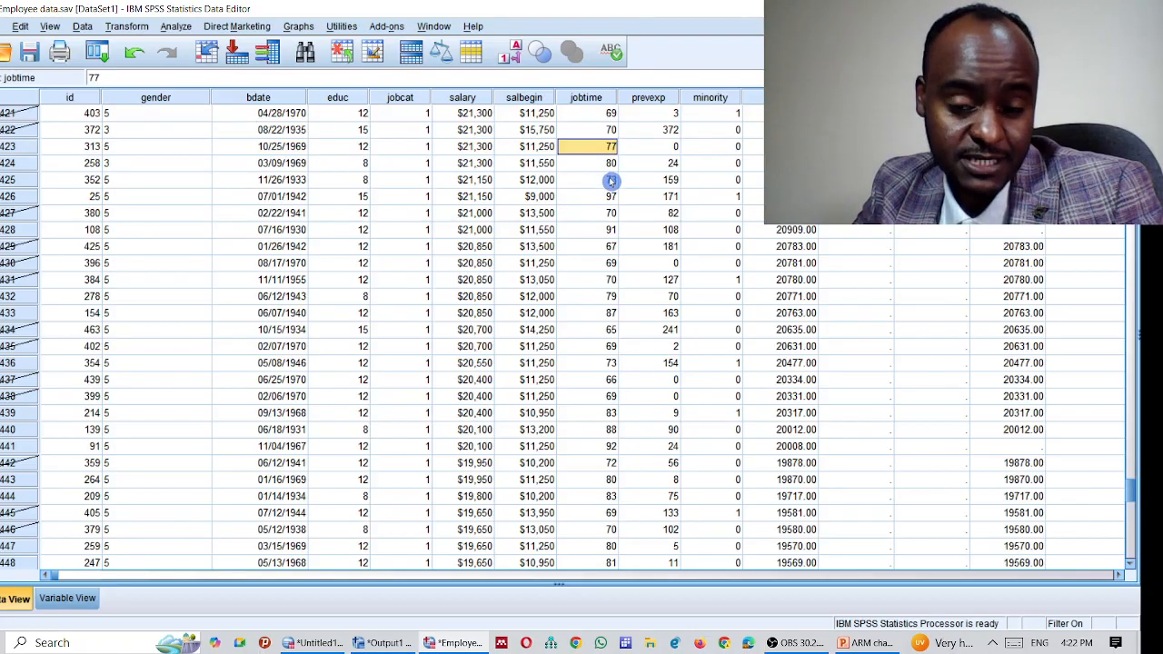
{"action": "left_click", "coordinate": [607, 164]}
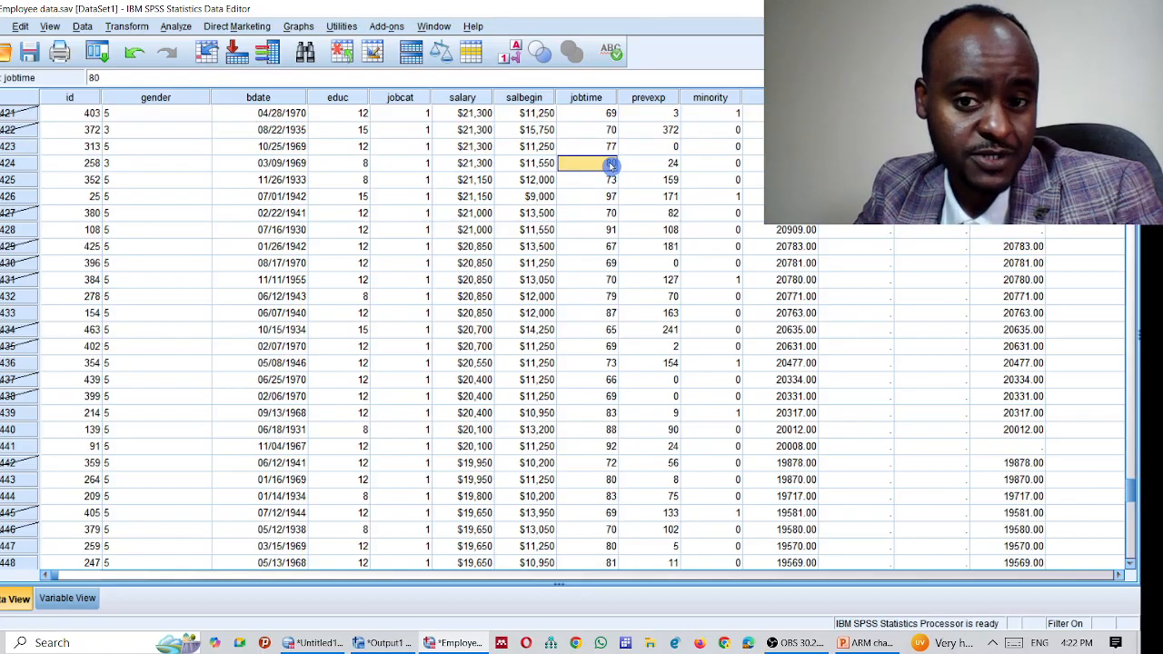
{"action": "left_click", "coordinate": [20, 213]}
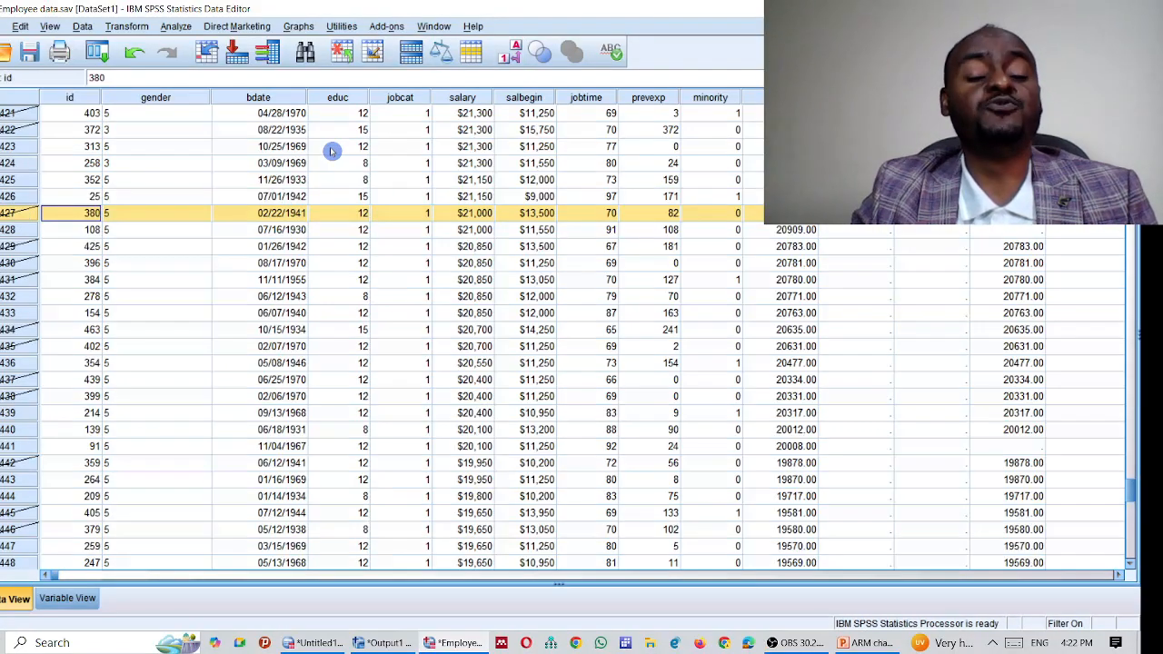
Set Select Cases back to all cases, apply it and return to the Employee data file
{"action": "left_click", "coordinate": [81, 27]}
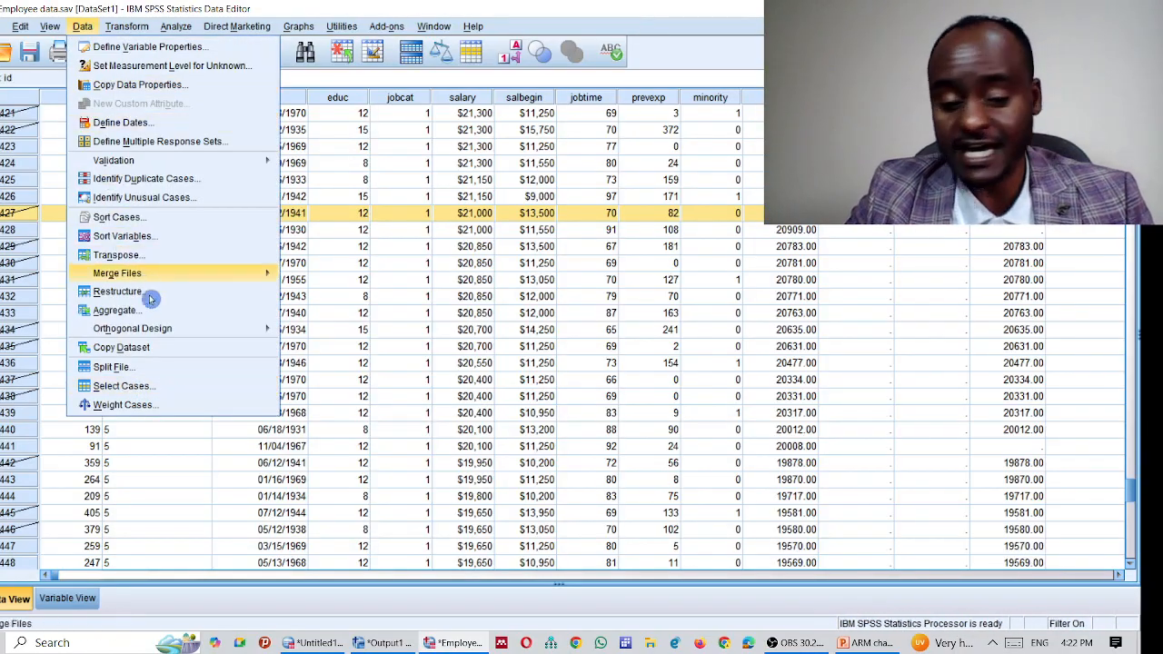
{"action": "left_click", "coordinate": [124, 386]}
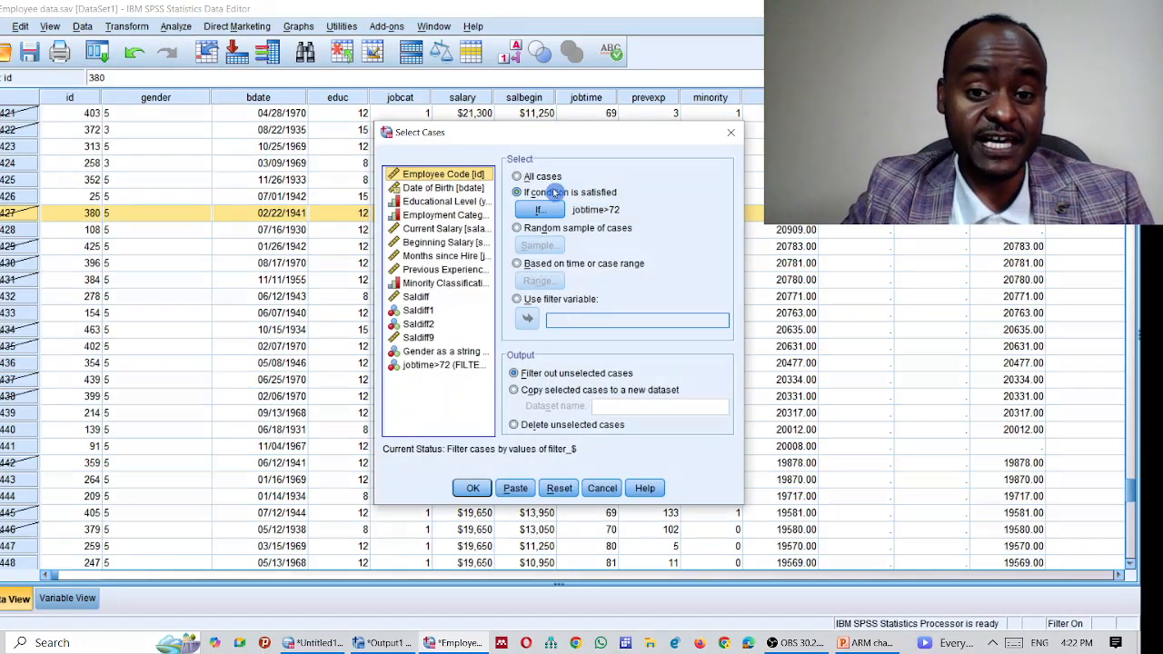
{"action": "left_click", "coordinate": [542, 177]}
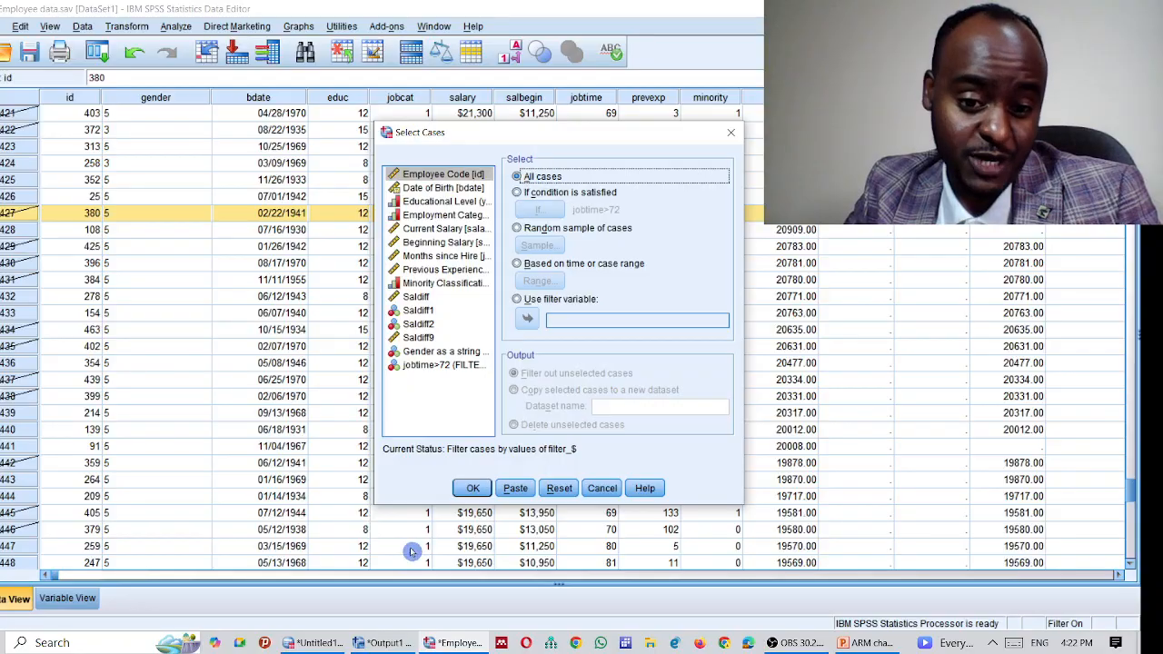
{"action": "left_click", "coordinate": [470, 488]}
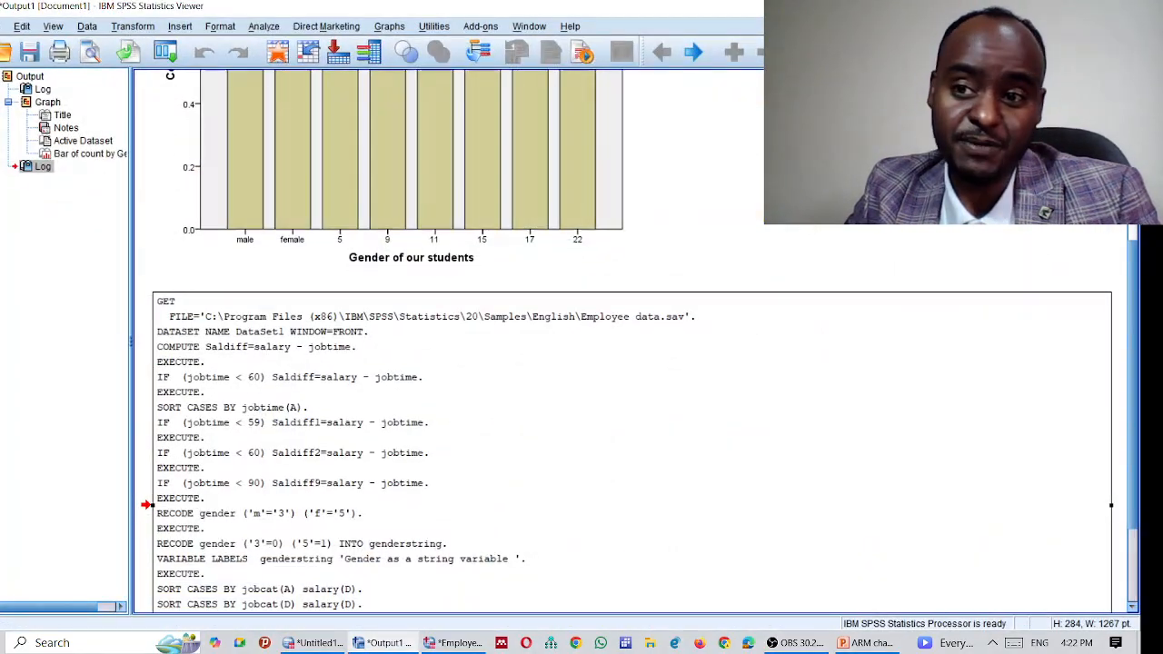
{"action": "left_click", "coordinate": [1041, 8]}
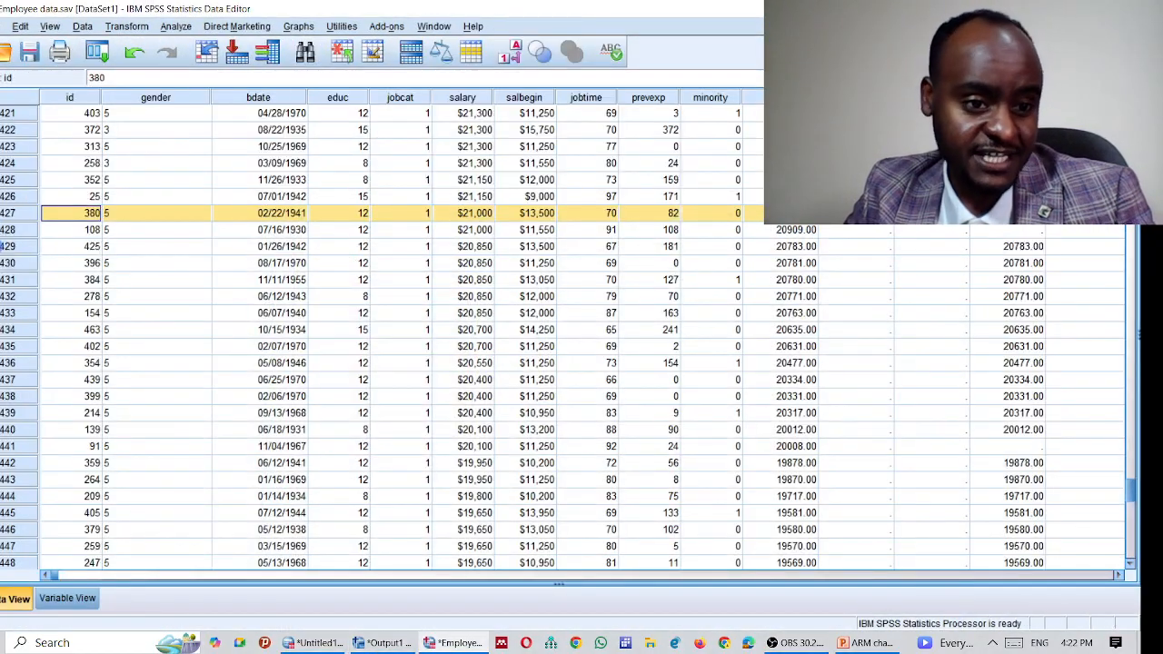
Switch to the PowerPoint presentation and advance the slide show to the closing thank-you slide
{"action": "left_click", "coordinate": [863, 642]}
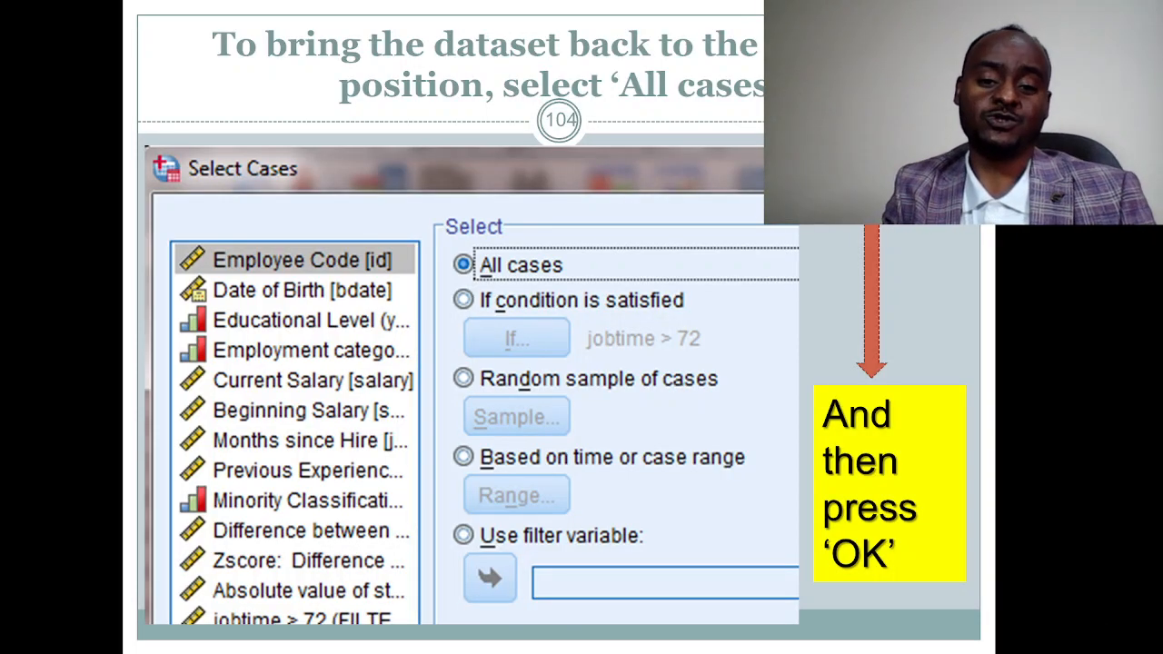
{"action": "key", "text": "Right"}
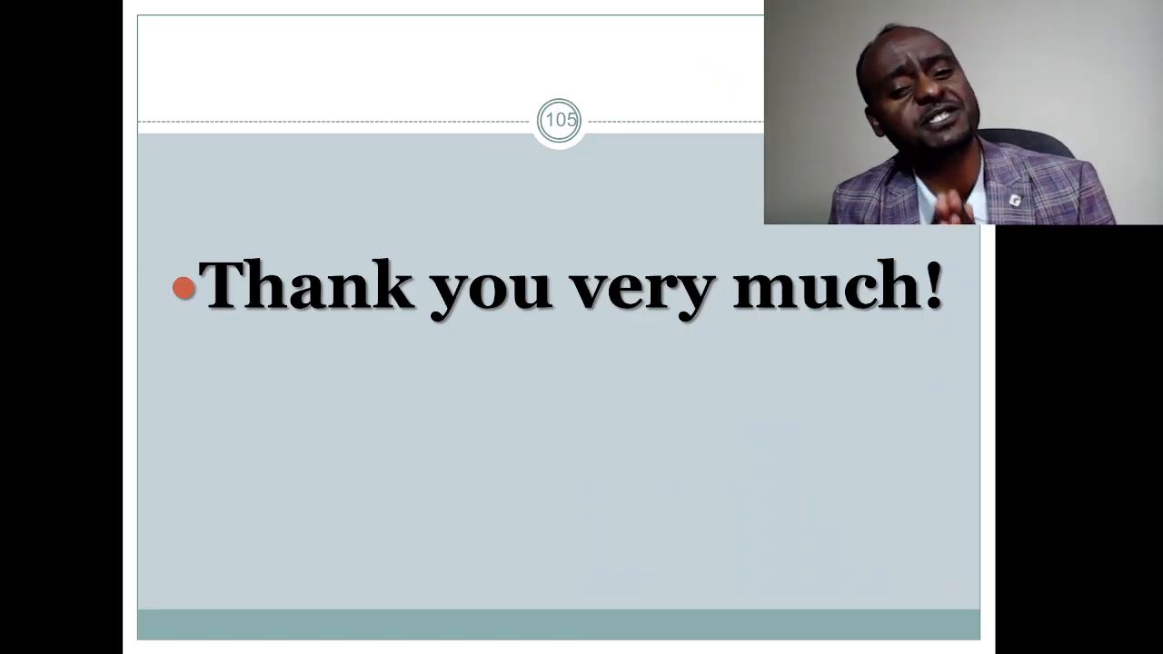